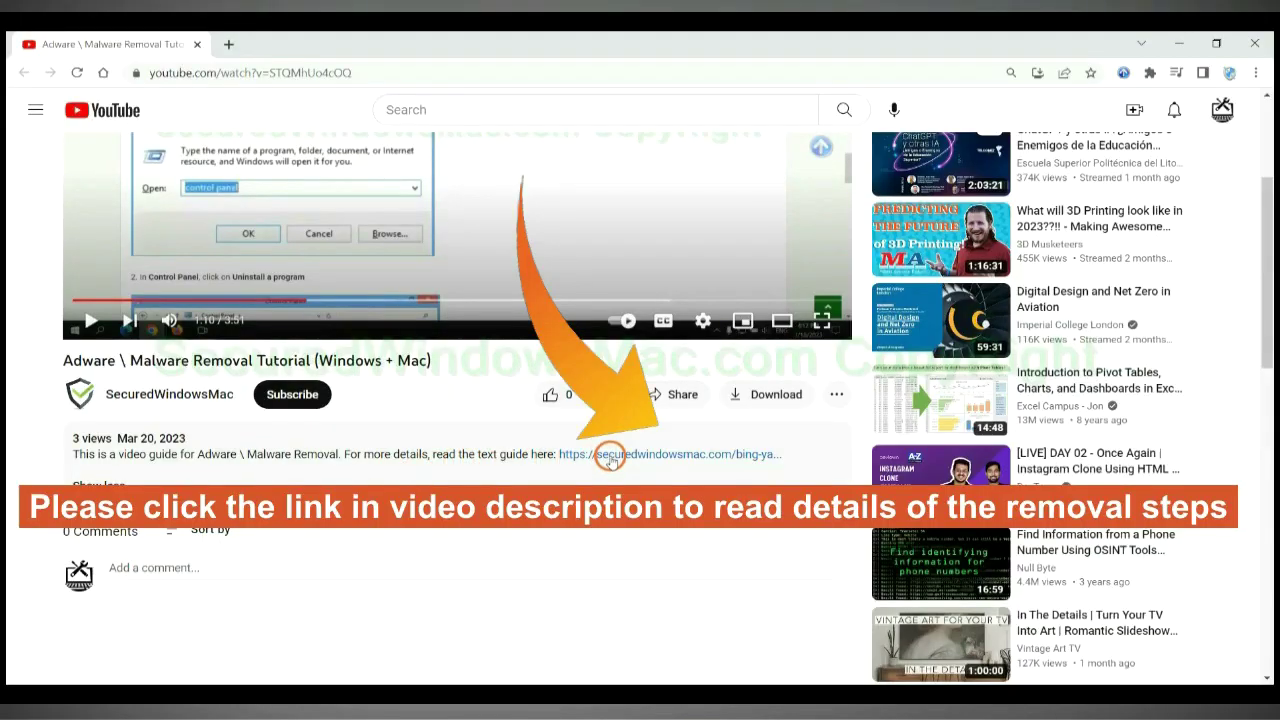
Step: Open the securedwindowsmac.com Bing/Yahoo redirect removal guide from the video description in a new tab
click(610, 455)
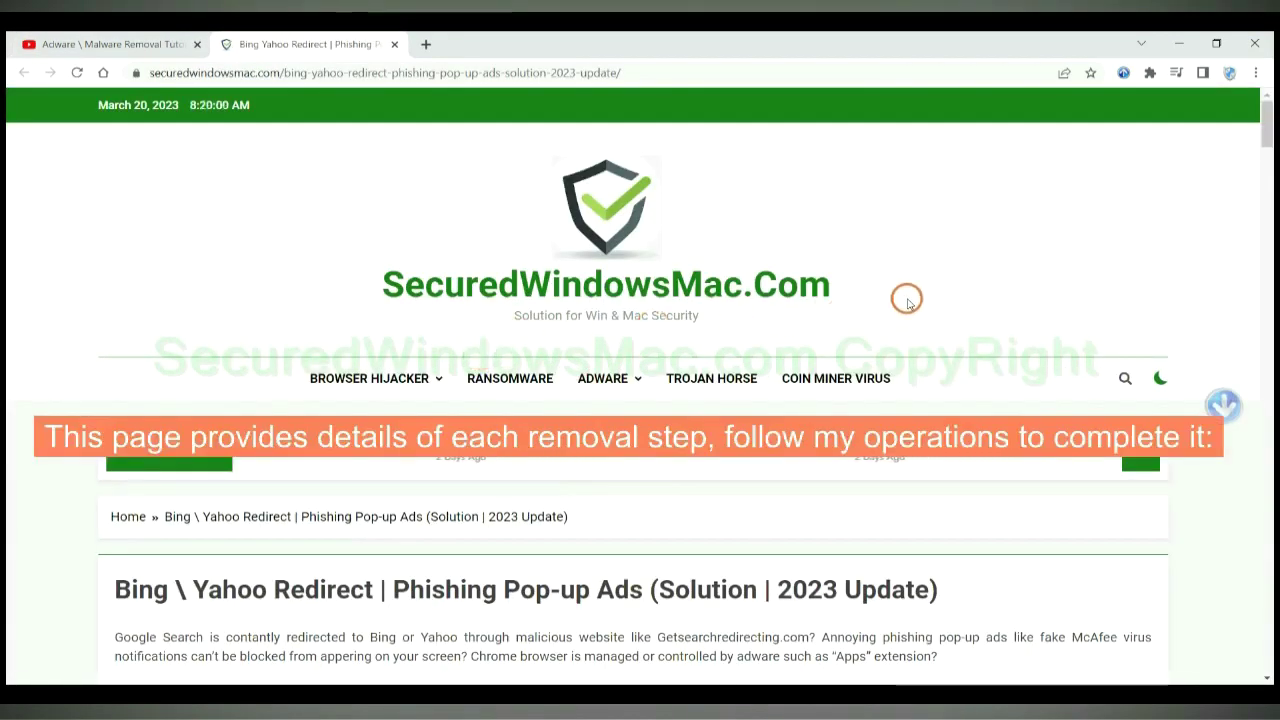
Step: Scroll the guide to the Instant Automatic Removal heading and its SpyHunter Win OS/Mac OS downloads
scroll(894, 306, down, 10)
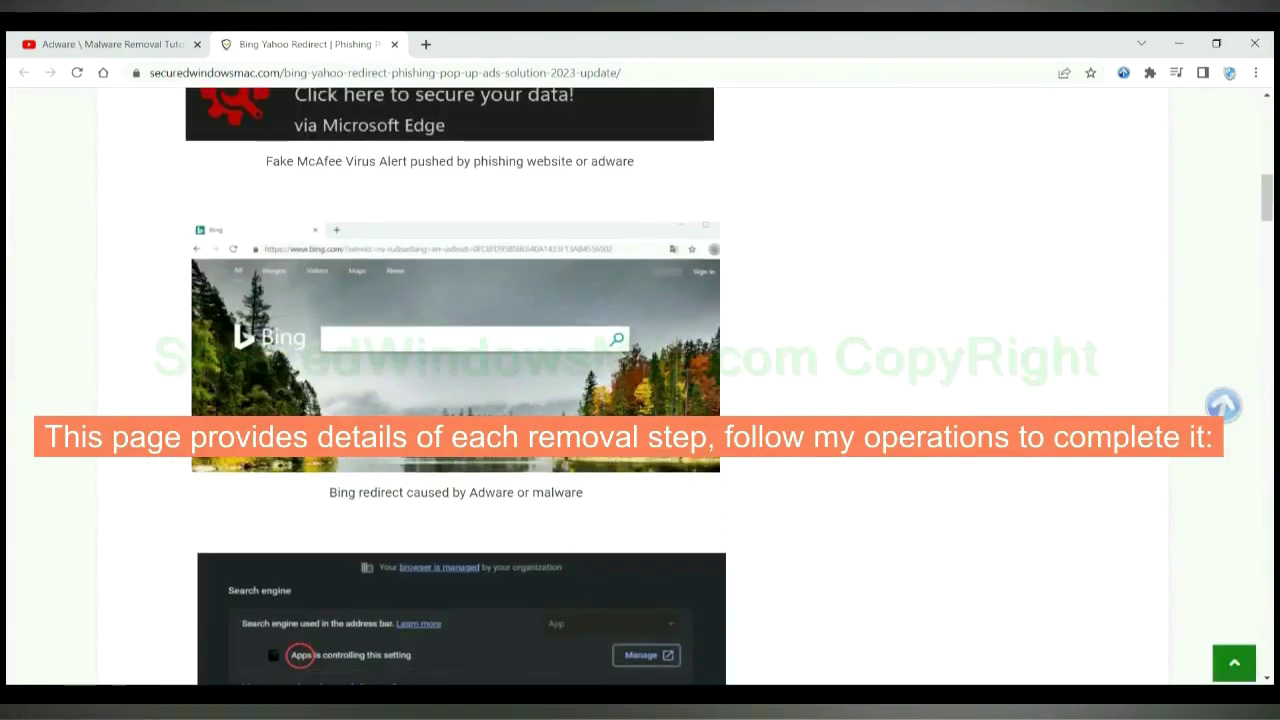
scroll(640, 386, down, 4)
scroll(694, 443, down, 3)
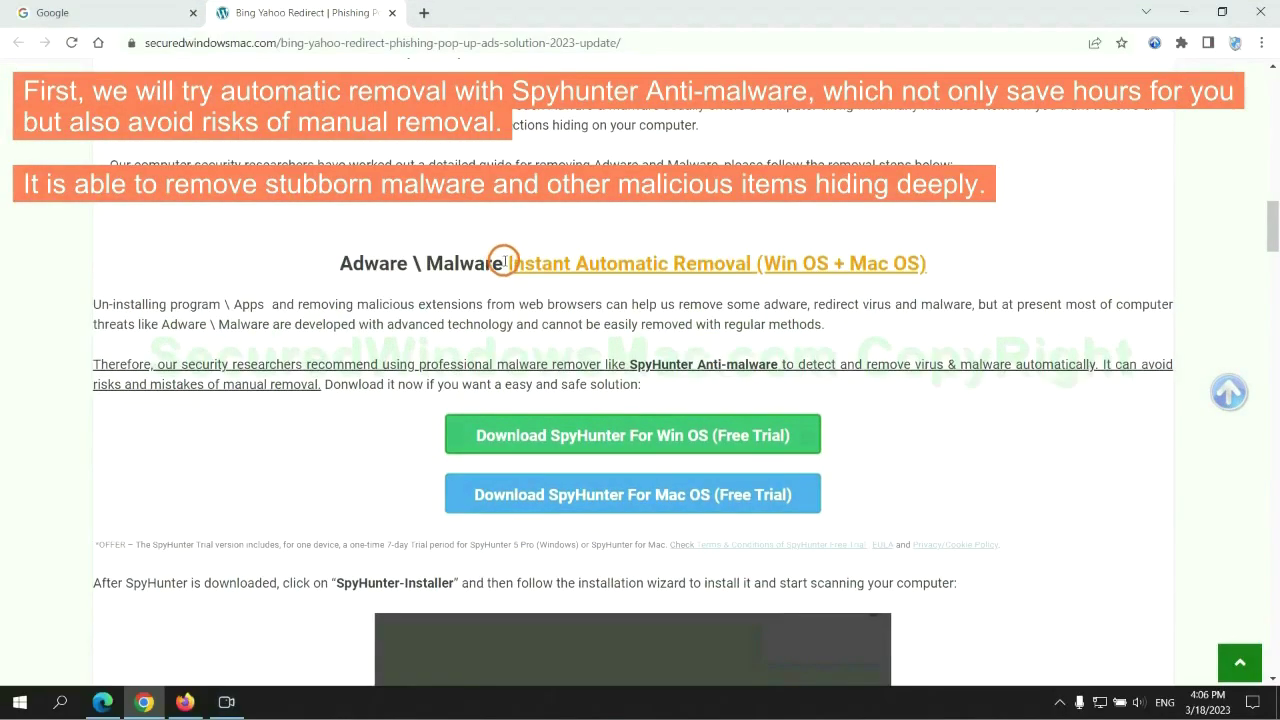
drag(508, 263, 752, 263)
click(637, 220)
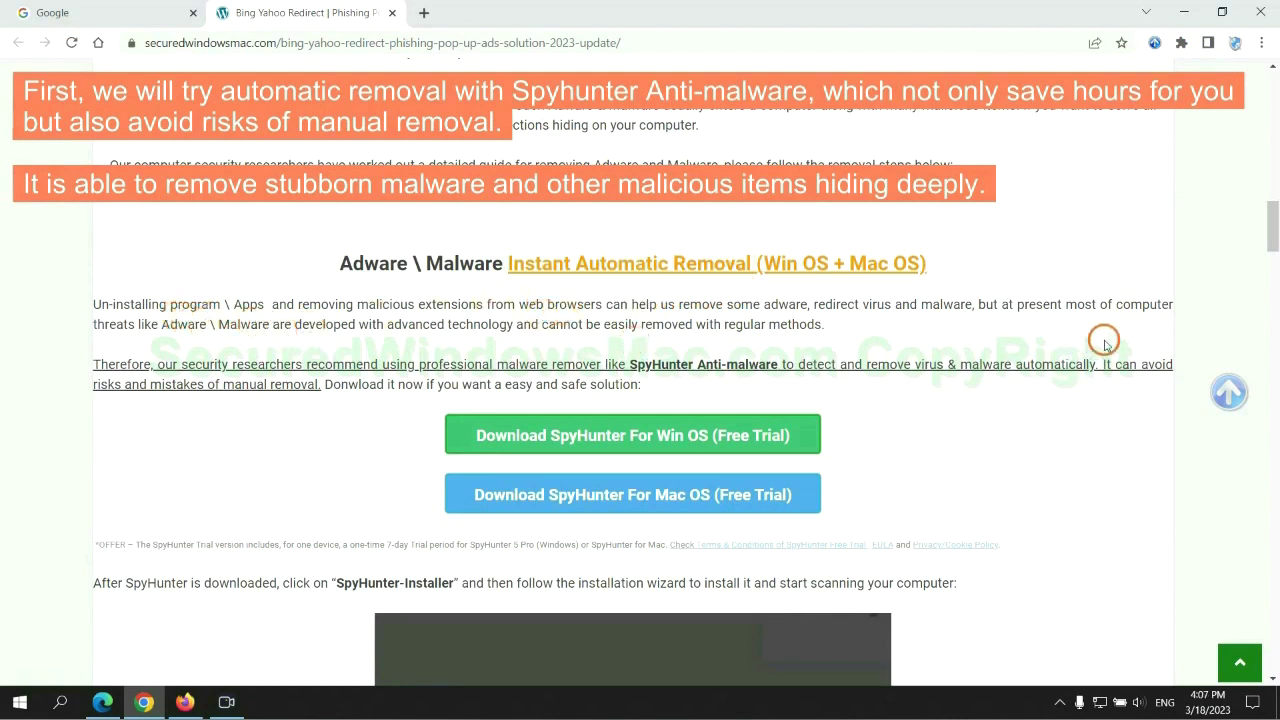
scroll(635, 360, down, 1)
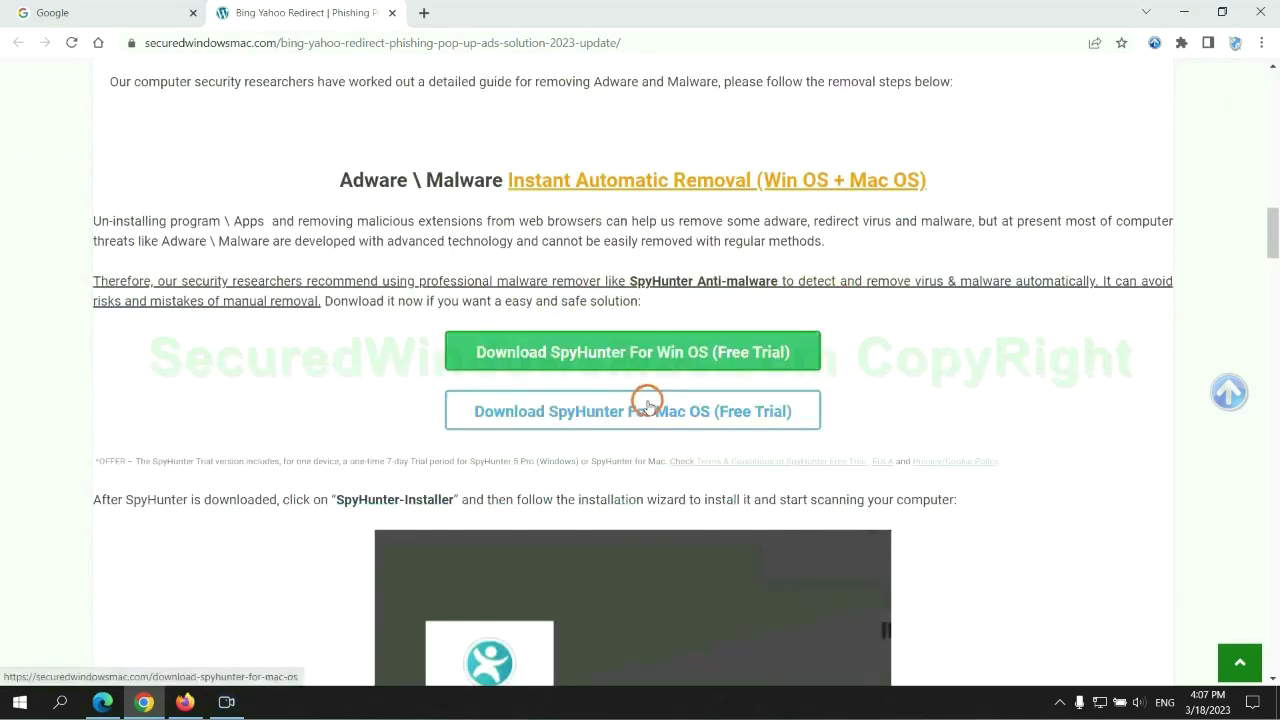
Step: Download SpyHunter for Win OS, keep the flagged file, and launch SpyHunter-Installer.exe
scroll(647, 403, down, 1)
scroll(640, 385, down, 1)
click(647, 190)
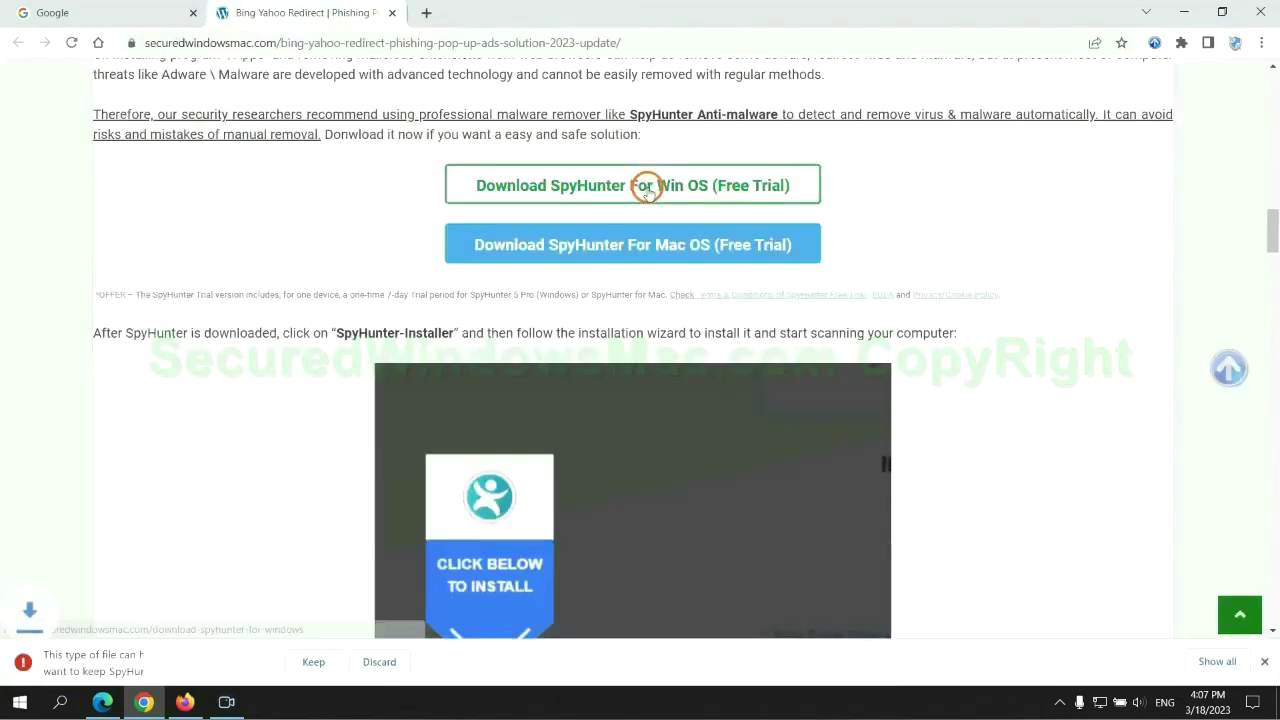
click(312, 662)
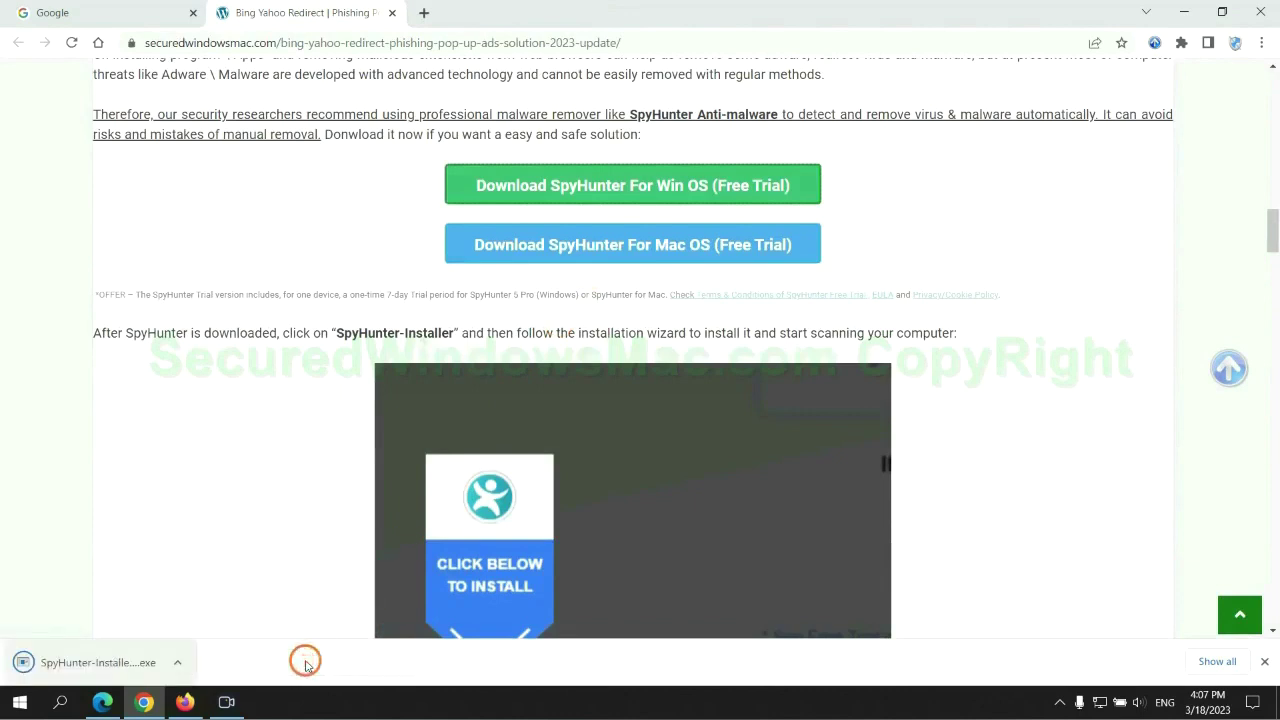
click(122, 663)
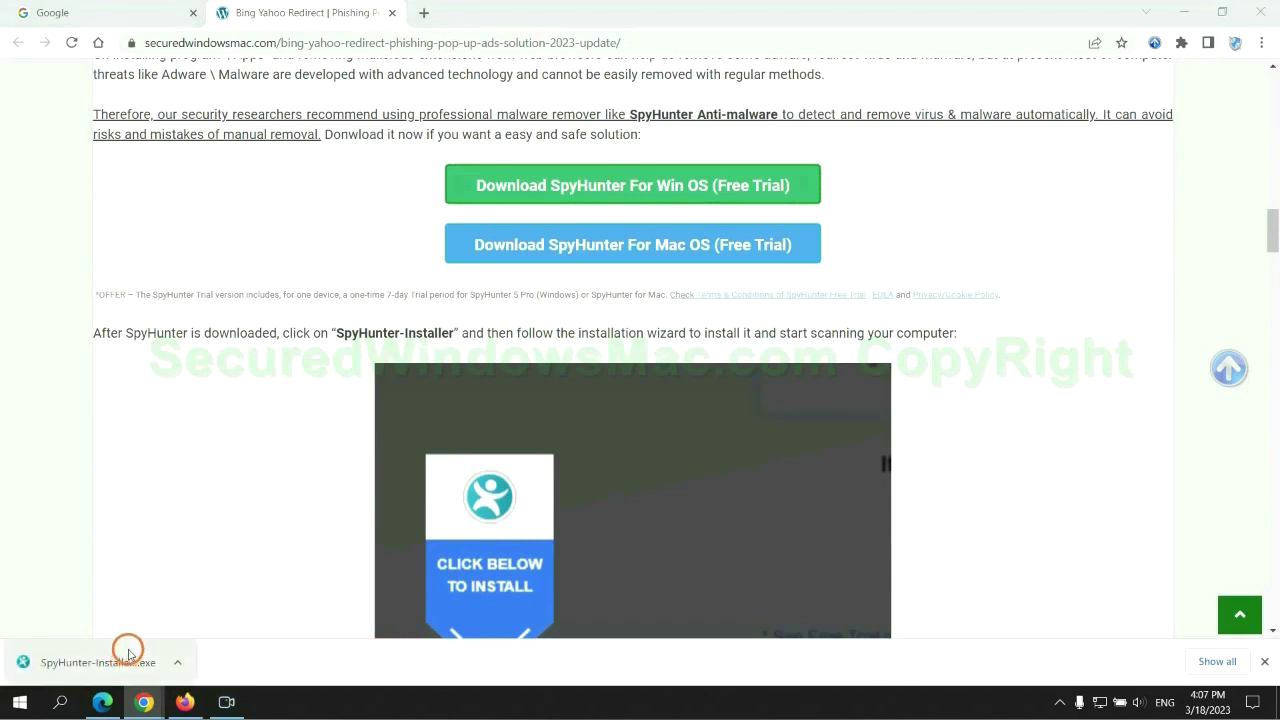
scroll(622, 290, down, 2)
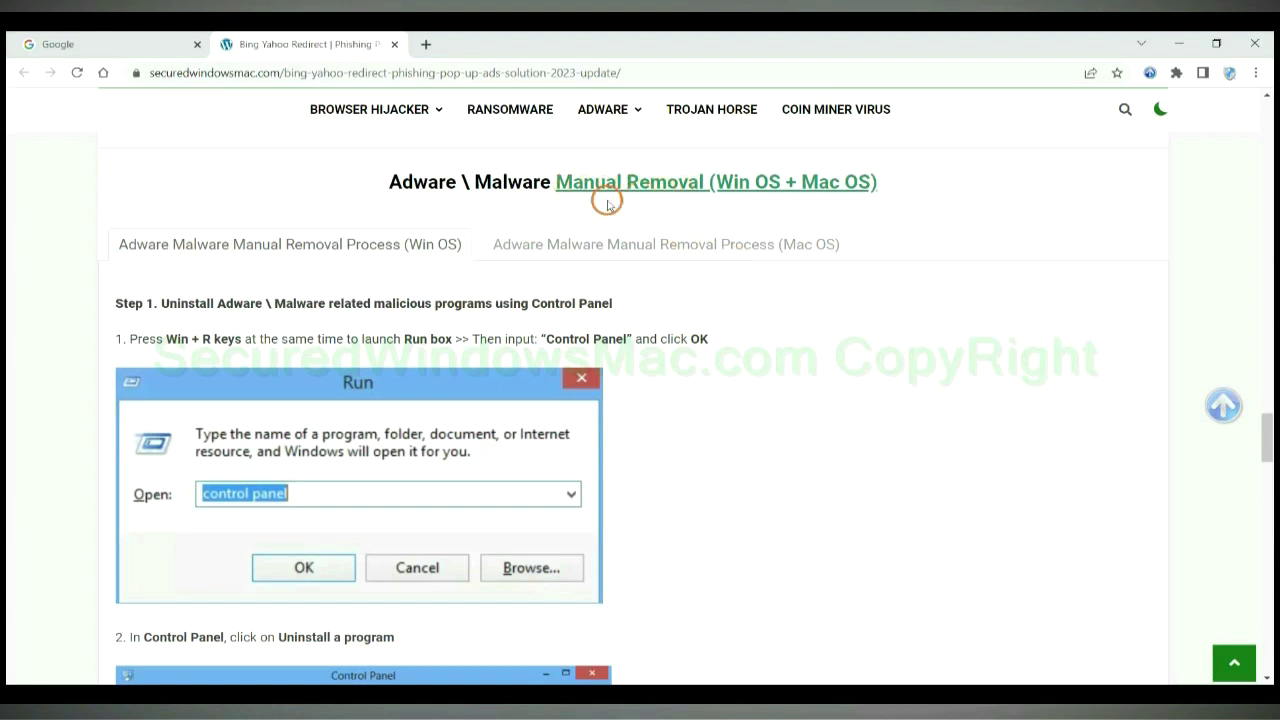
Step: Compare the Win OS and Mac OS manual-removal headings and view the Mac OS steps
drag(716, 183, 767, 183)
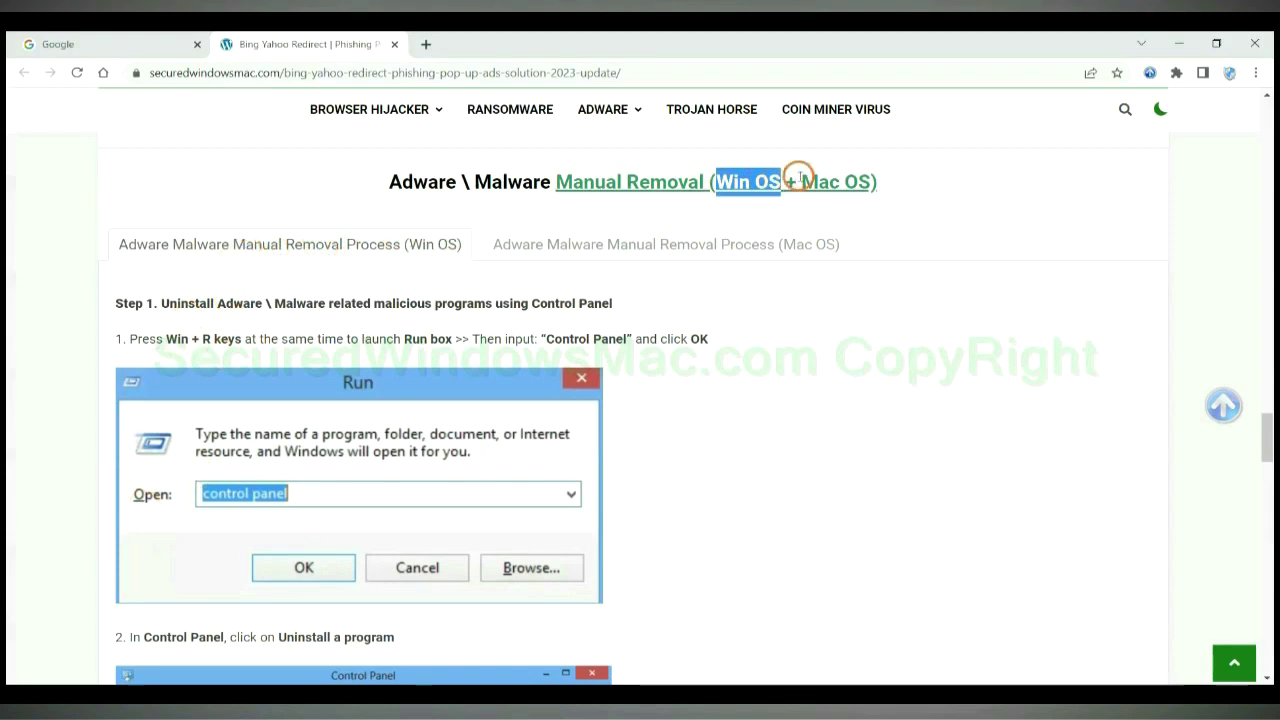
drag(800, 181, 872, 182)
click(657, 243)
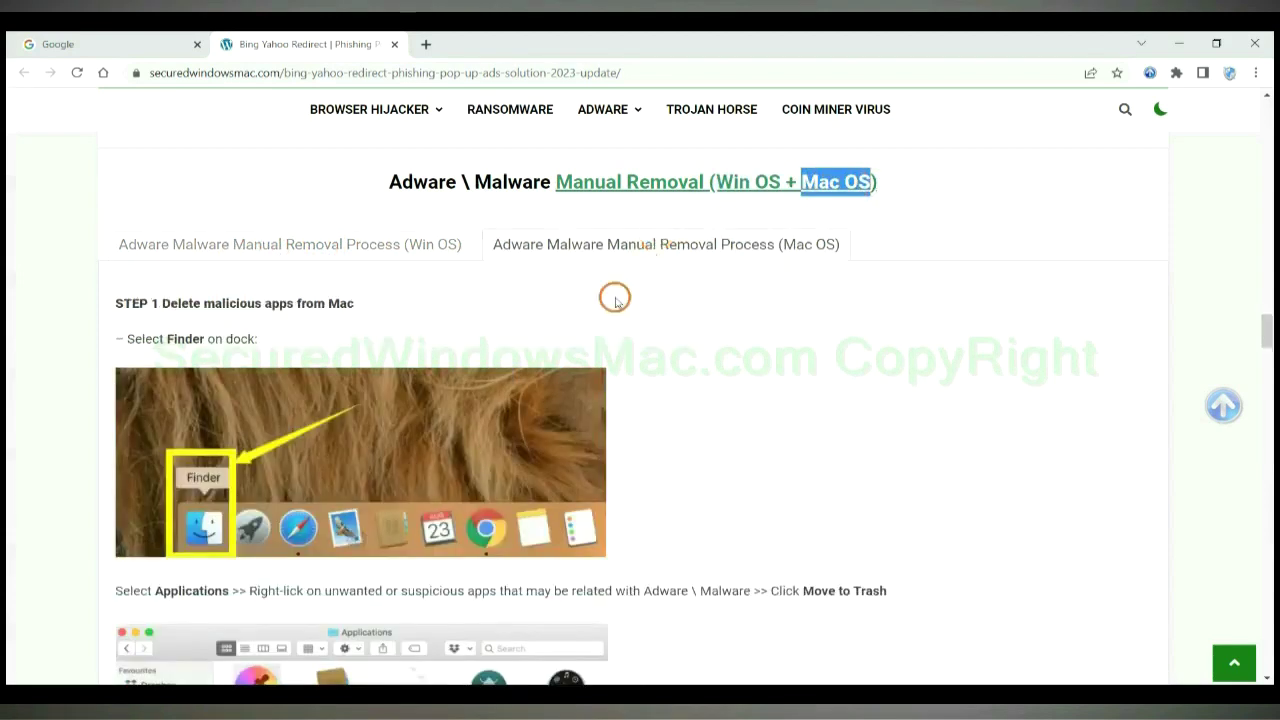
Step: Scroll to the Windows Step 1 instruction to uninstall the suspicious program
scroll(599, 338, down, 1)
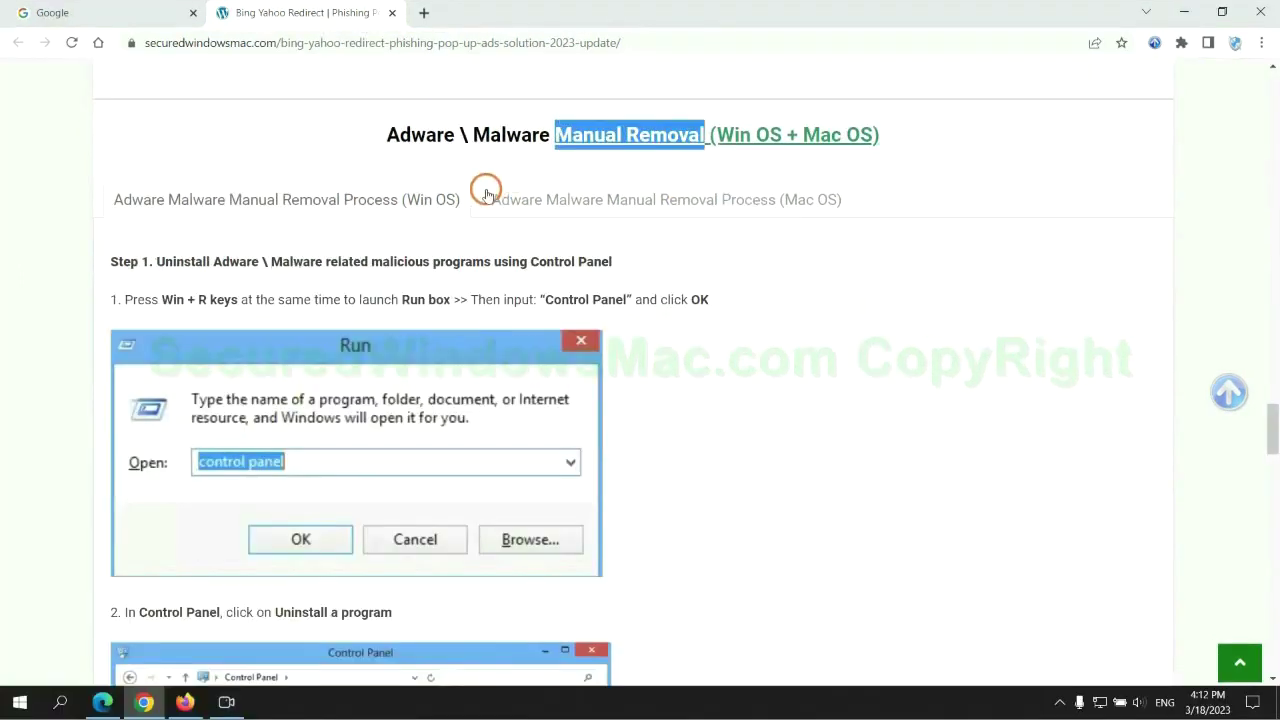
scroll(477, 349, up, 2)
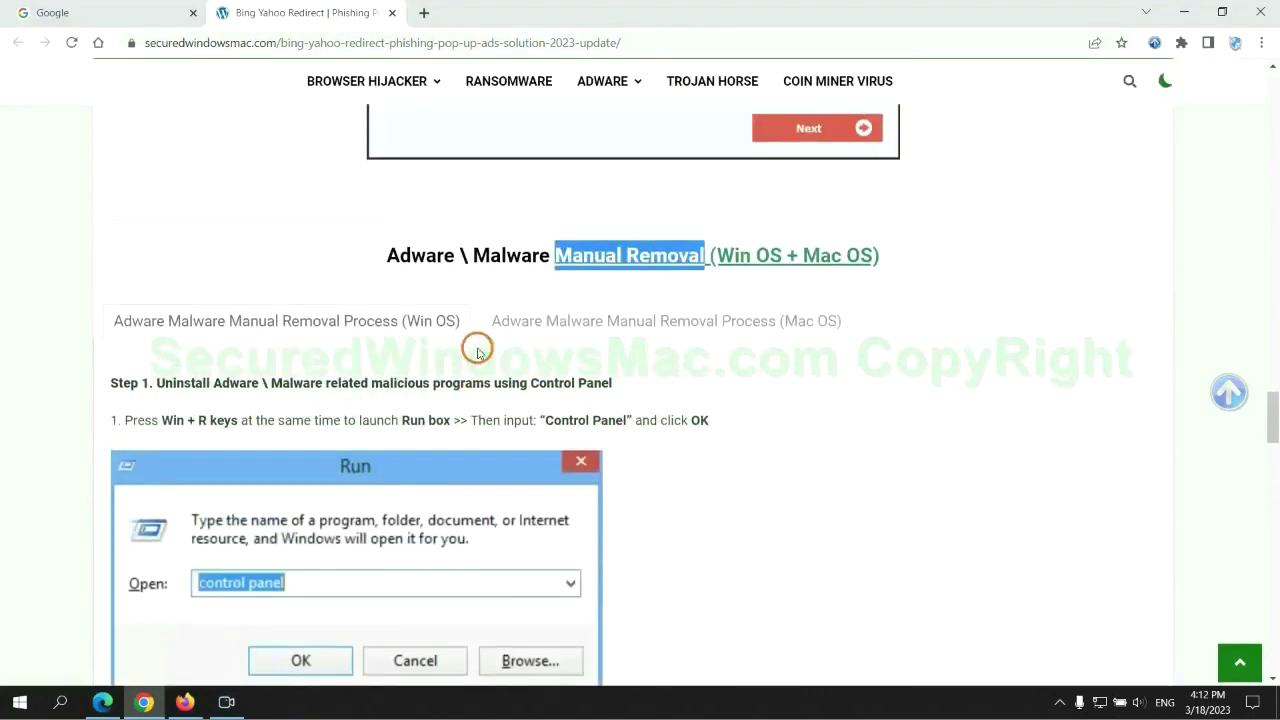
scroll(403, 331, down, 2)
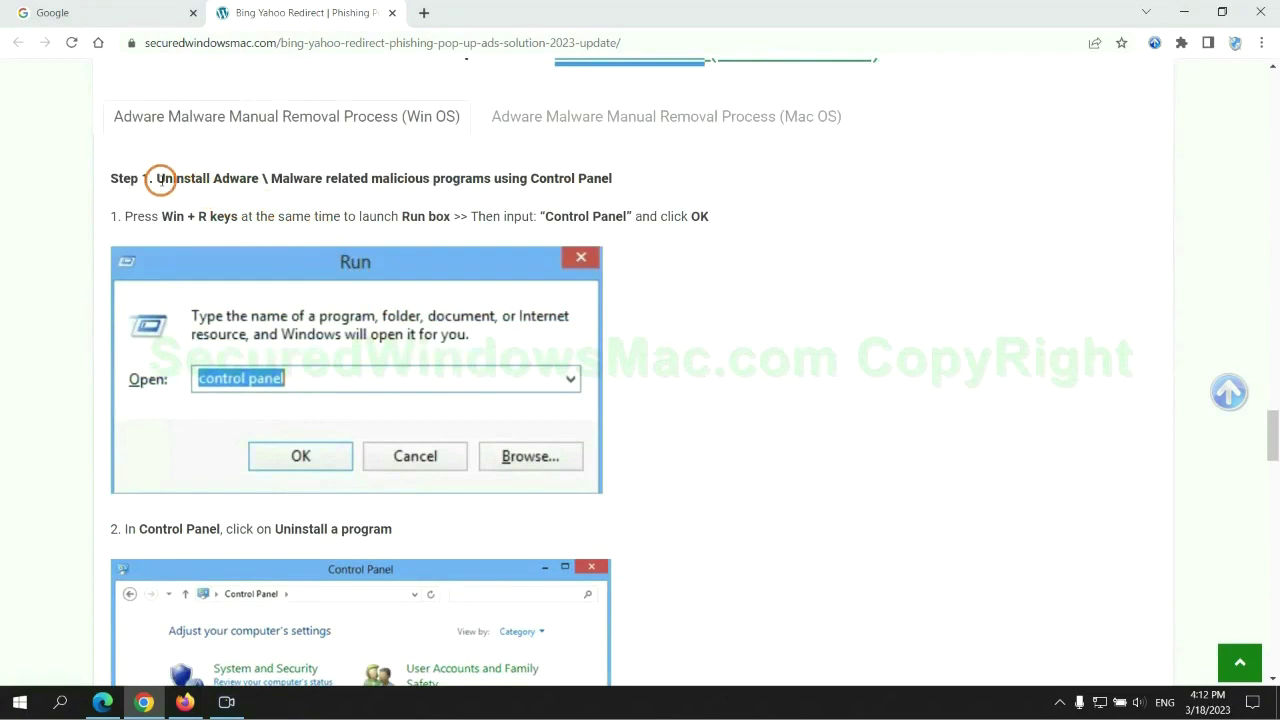
drag(160, 181, 491, 184)
click(851, 261)
scroll(797, 263, down, 2)
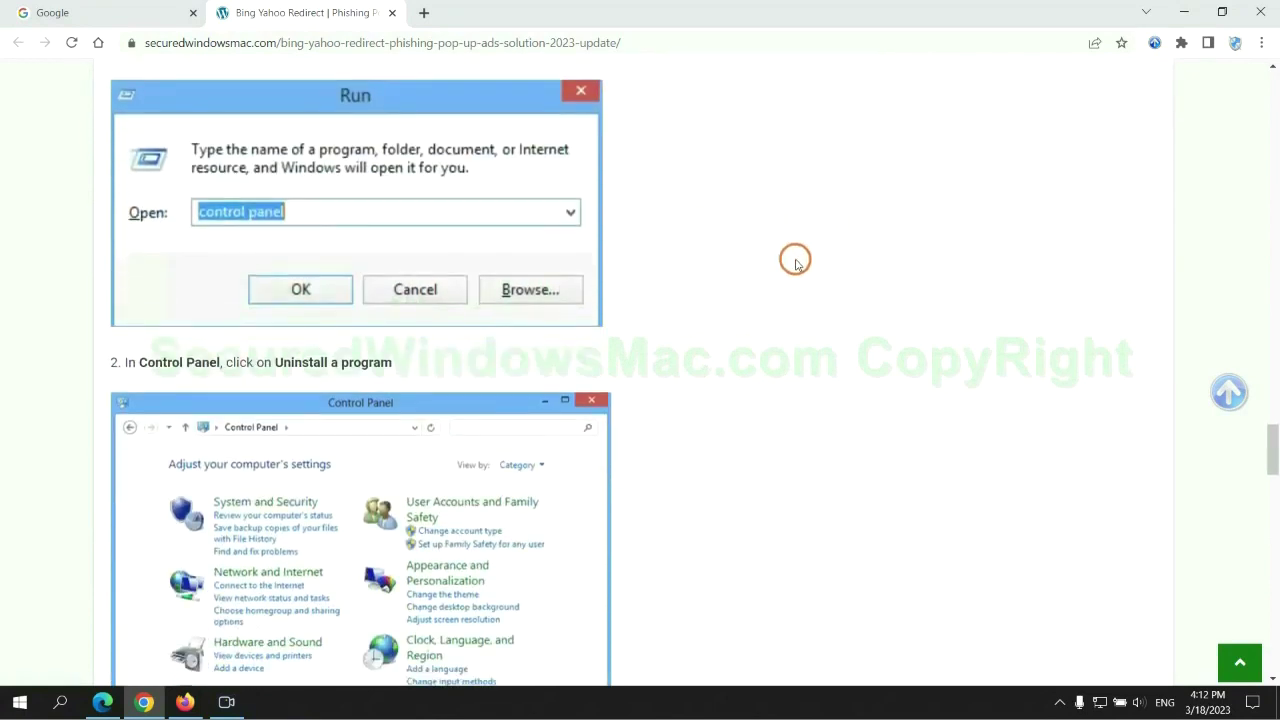
Step: Run control panel from the Run box, open Uninstall a program, and select Lantern
key(super+r)
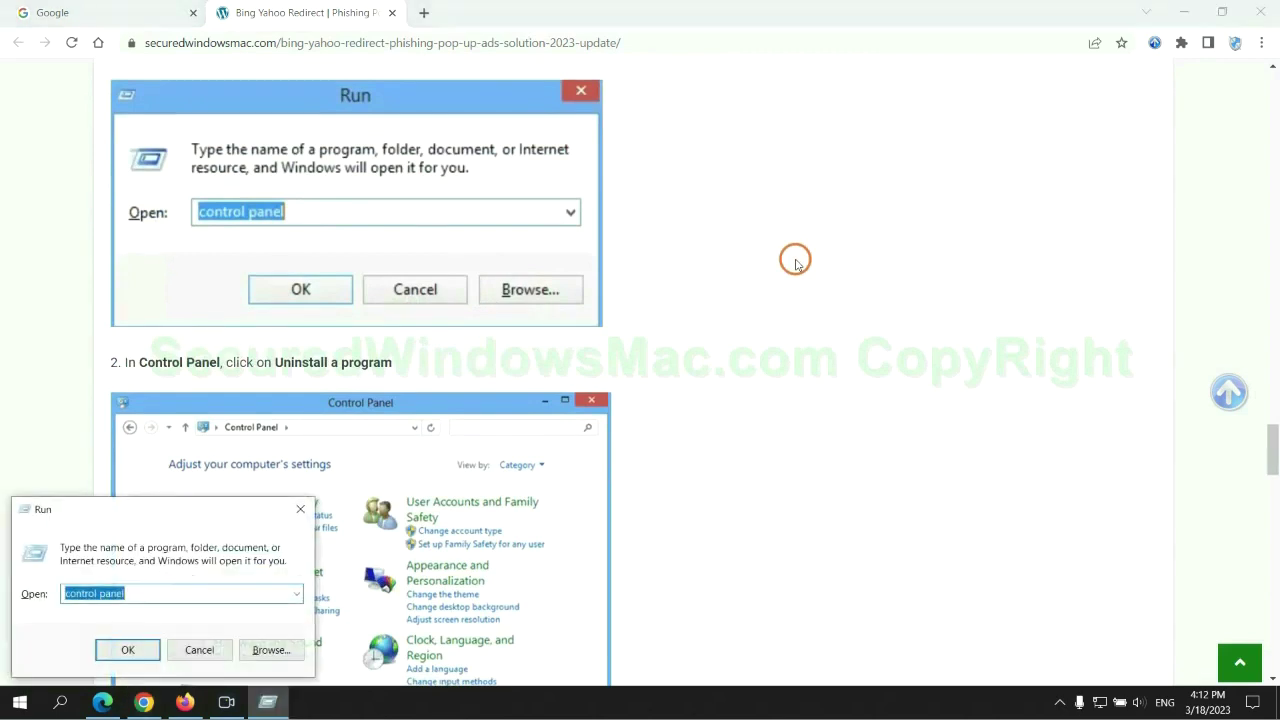
text(cont)
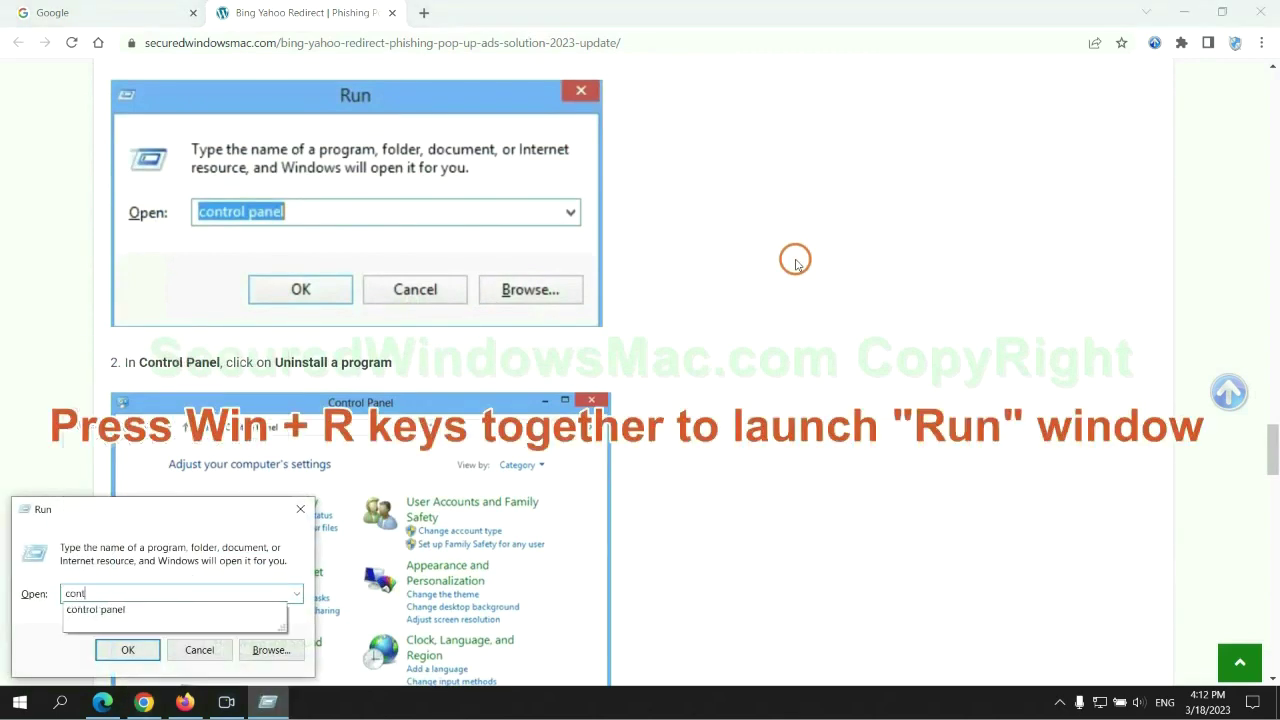
text(rol panel)
key(Return)
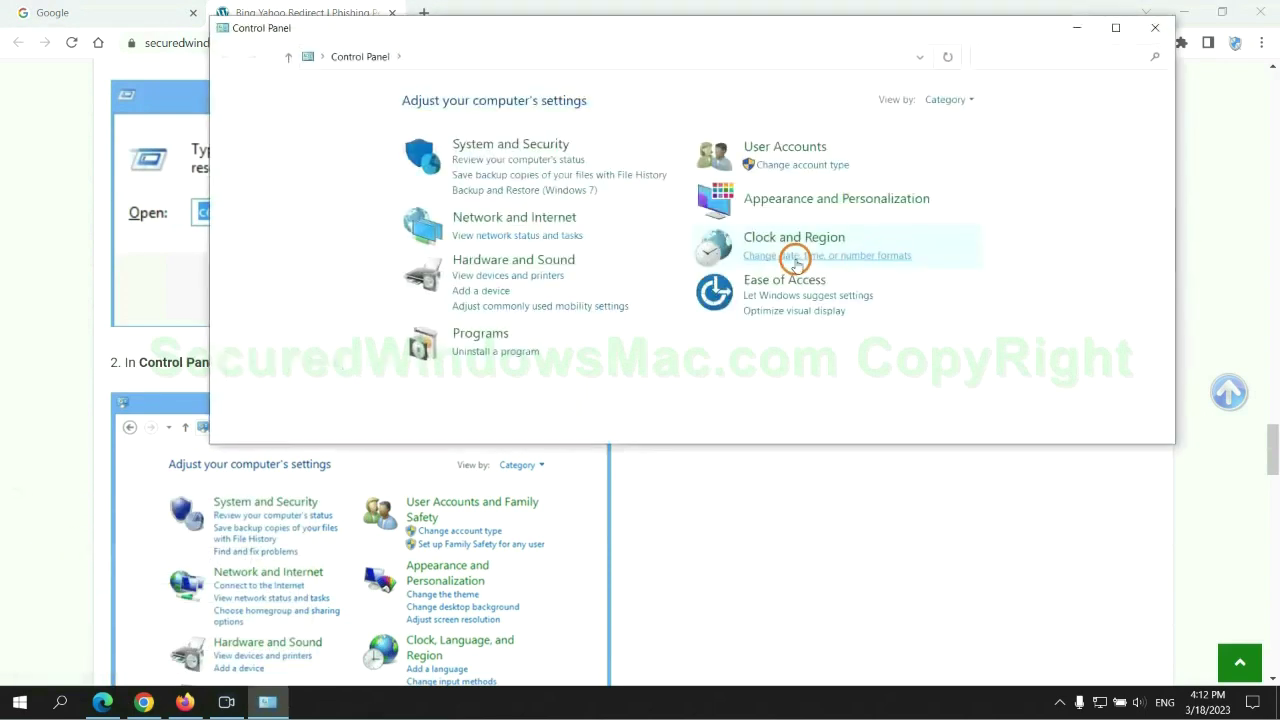
click(506, 352)
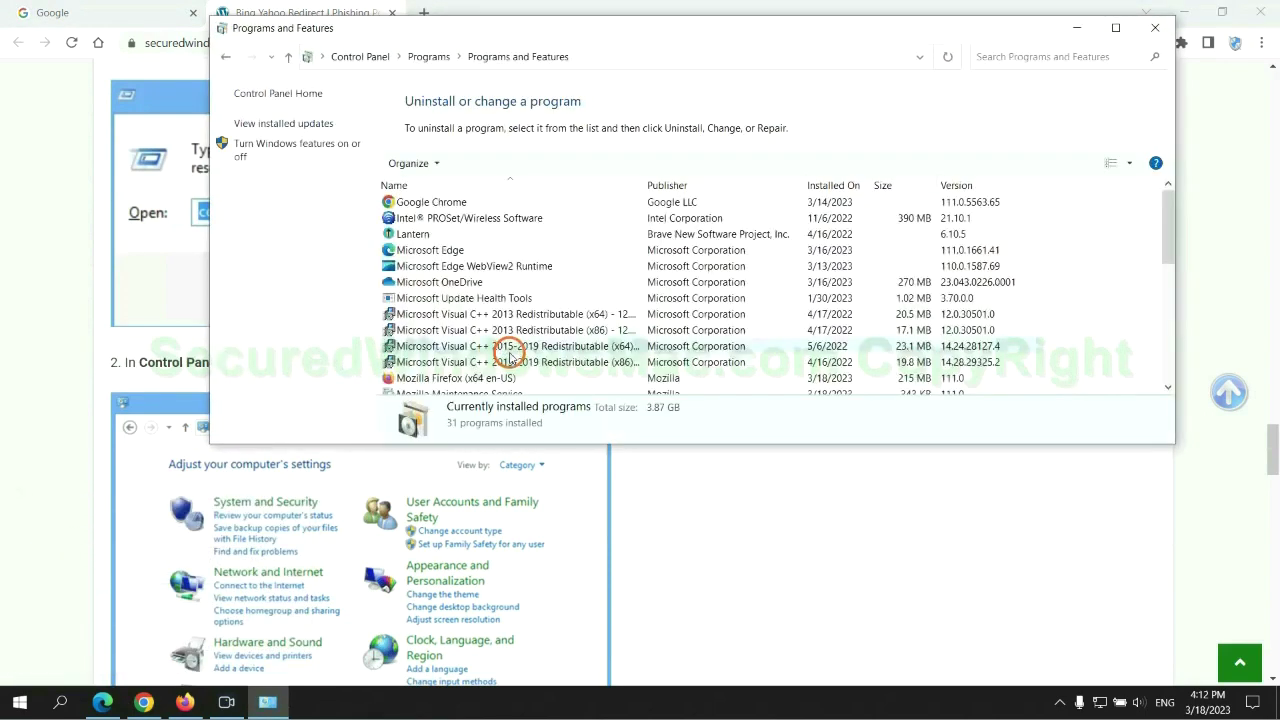
click(421, 237)
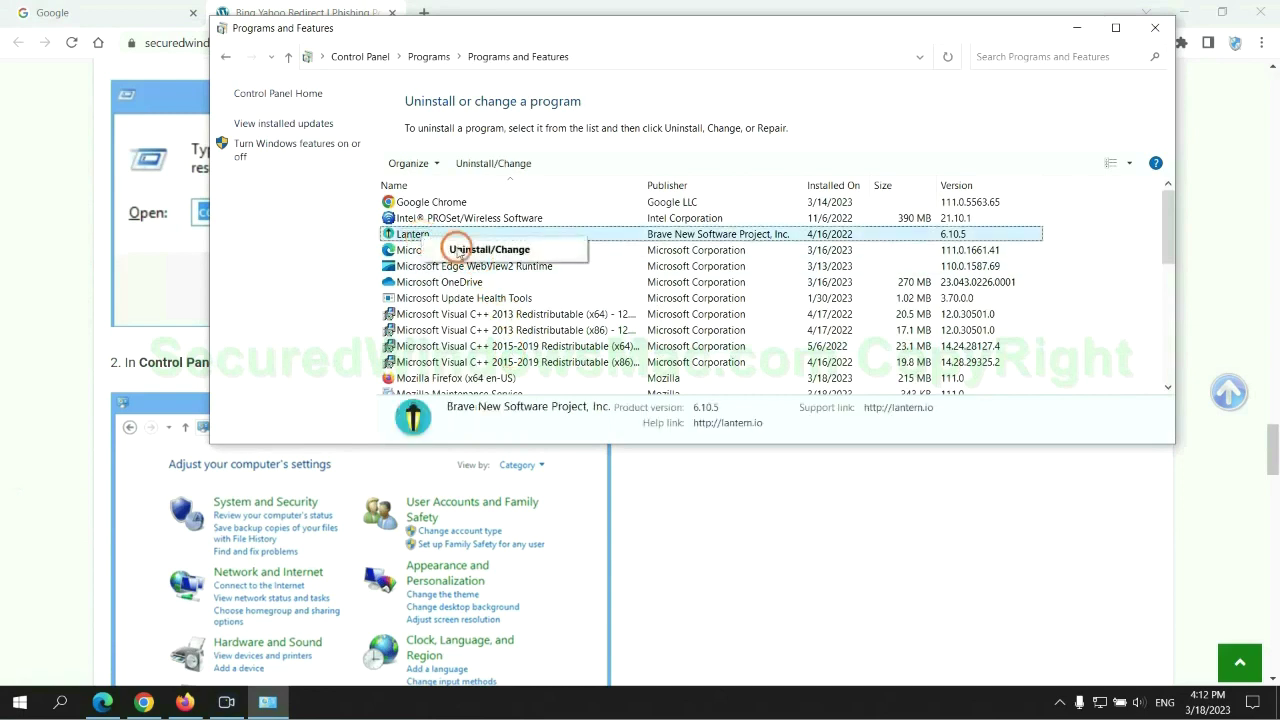
Step: Close Programs and Features, scroll to Step 2 on malicious extensions, and bring Edge forward
click(1155, 28)
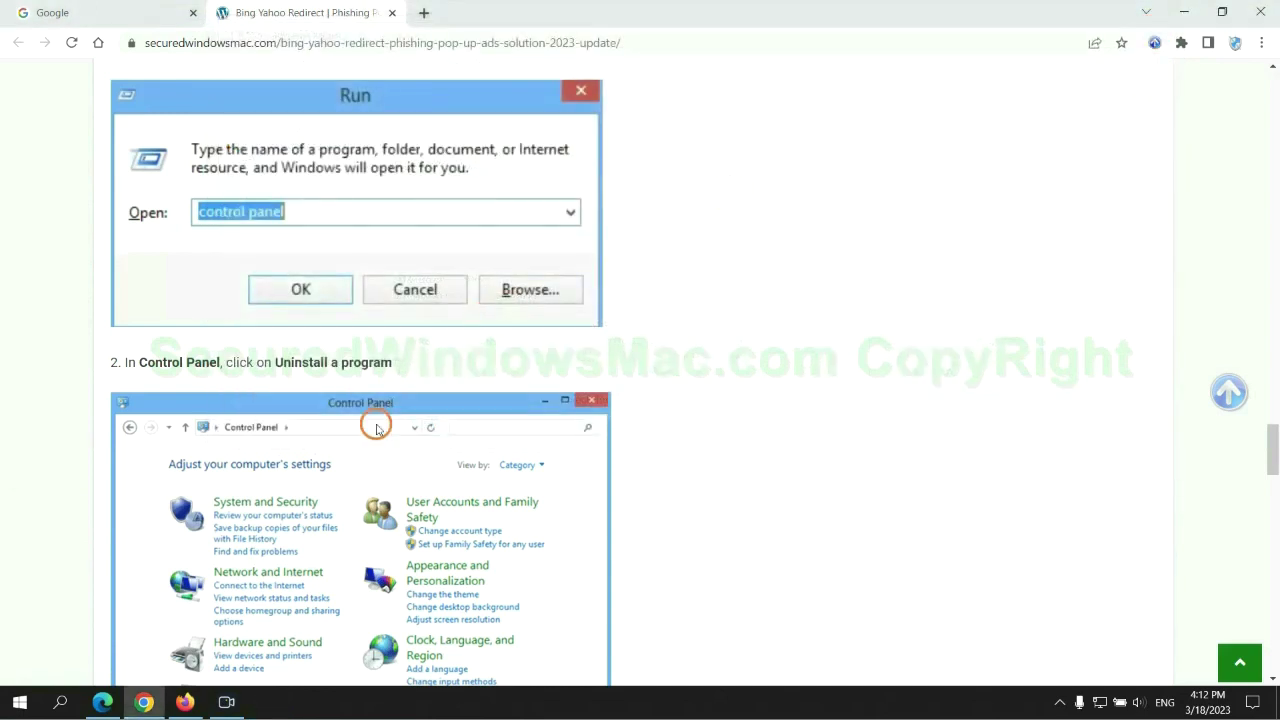
scroll(380, 420, down, 6)
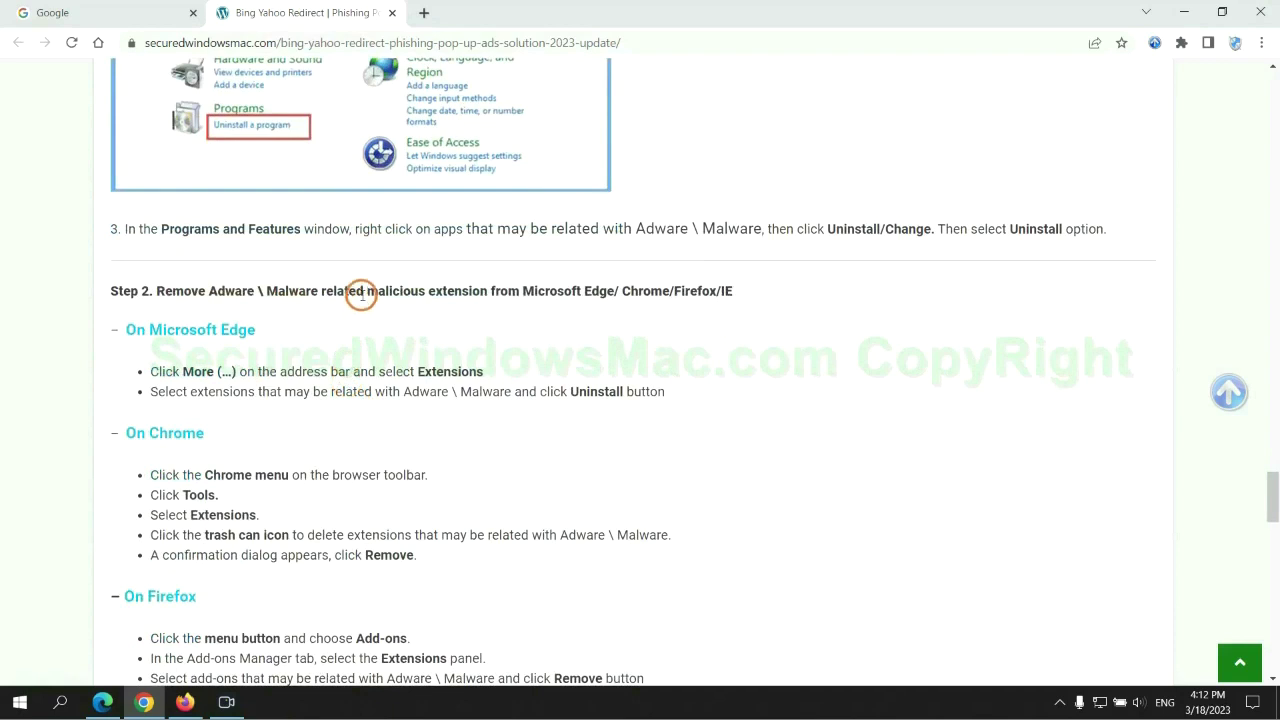
drag(362, 292, 489, 290)
click(440, 334)
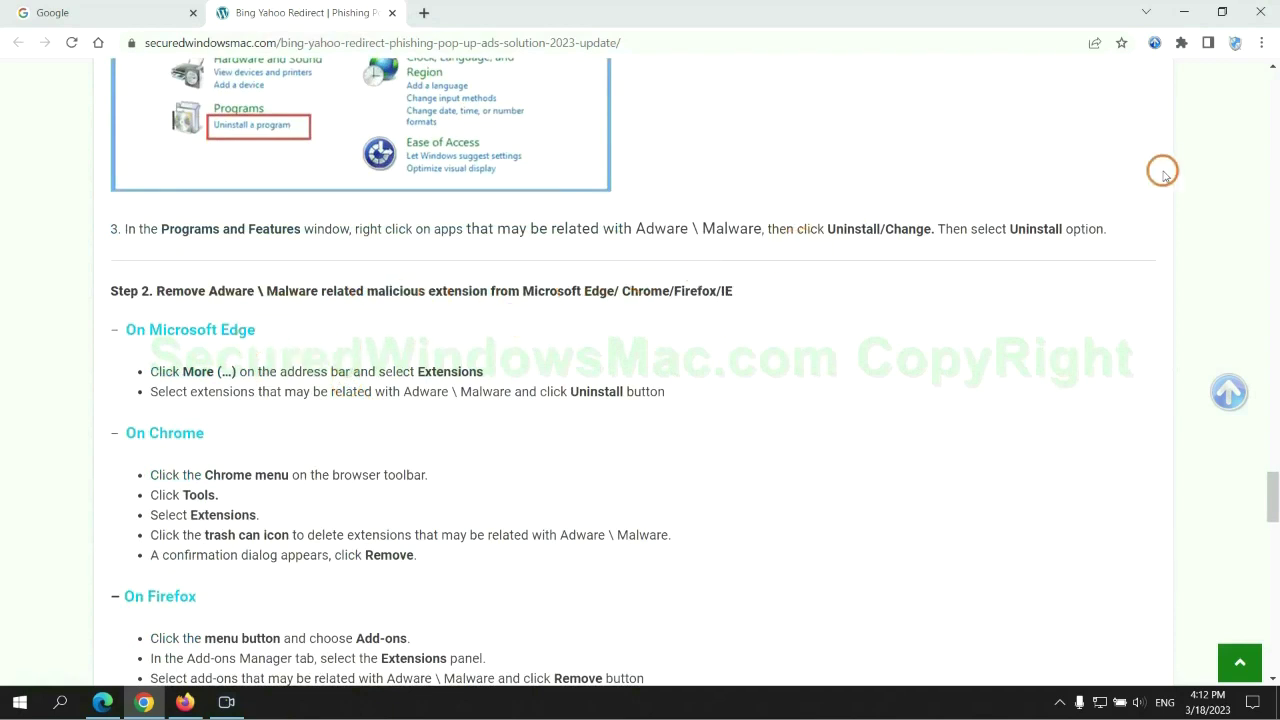
click(104, 699)
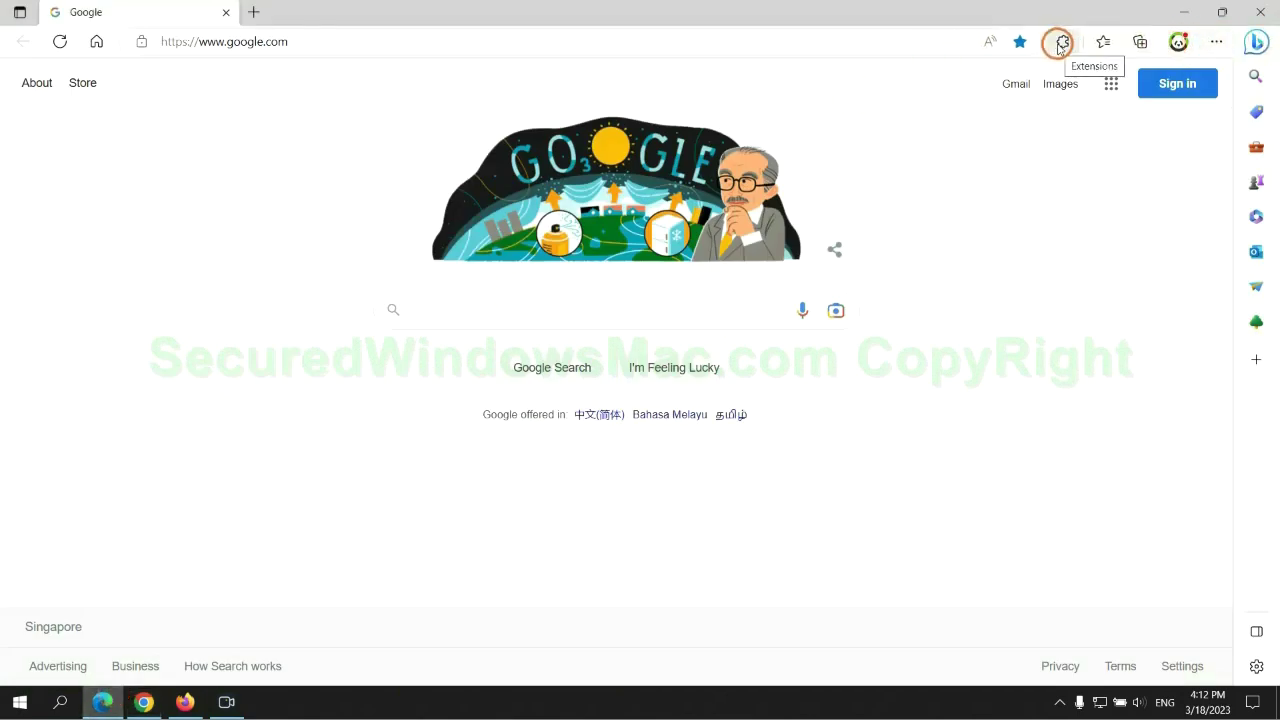
Step: Remove the McAfee WebAdvisor extension from Edge's extensions page, then close that page
click(1061, 45)
click(888, 131)
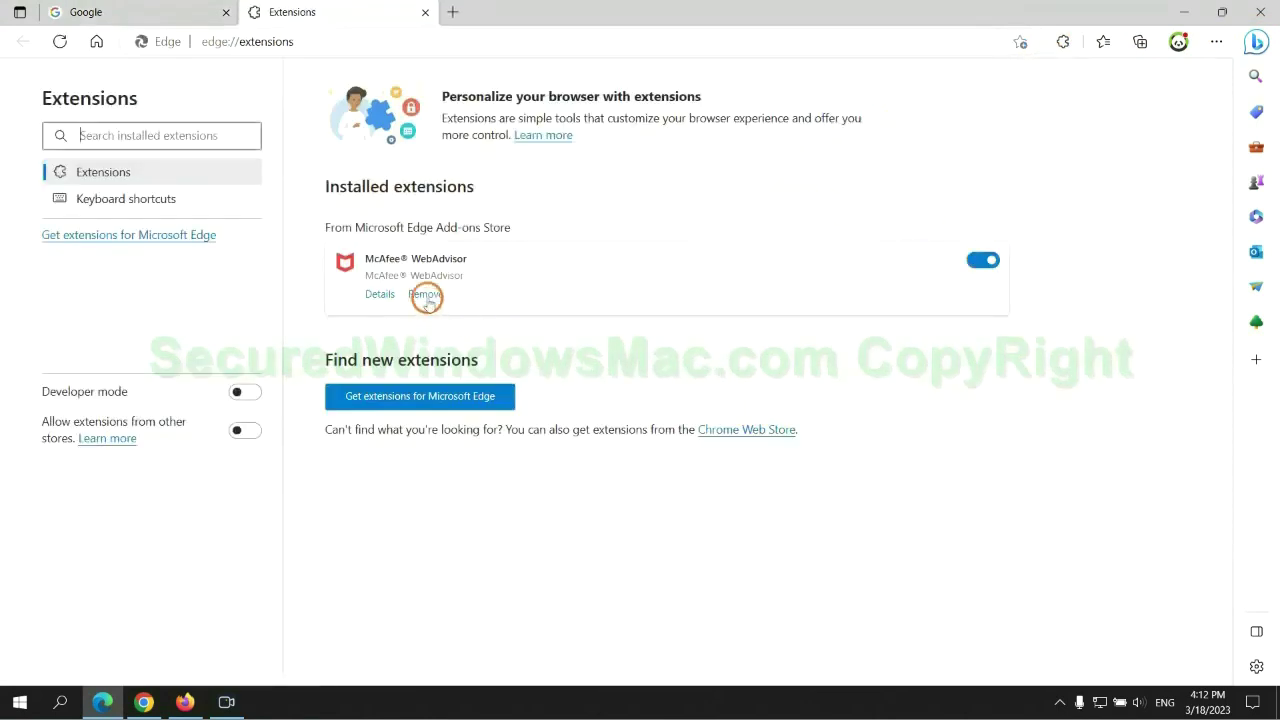
click(426, 296)
click(921, 156)
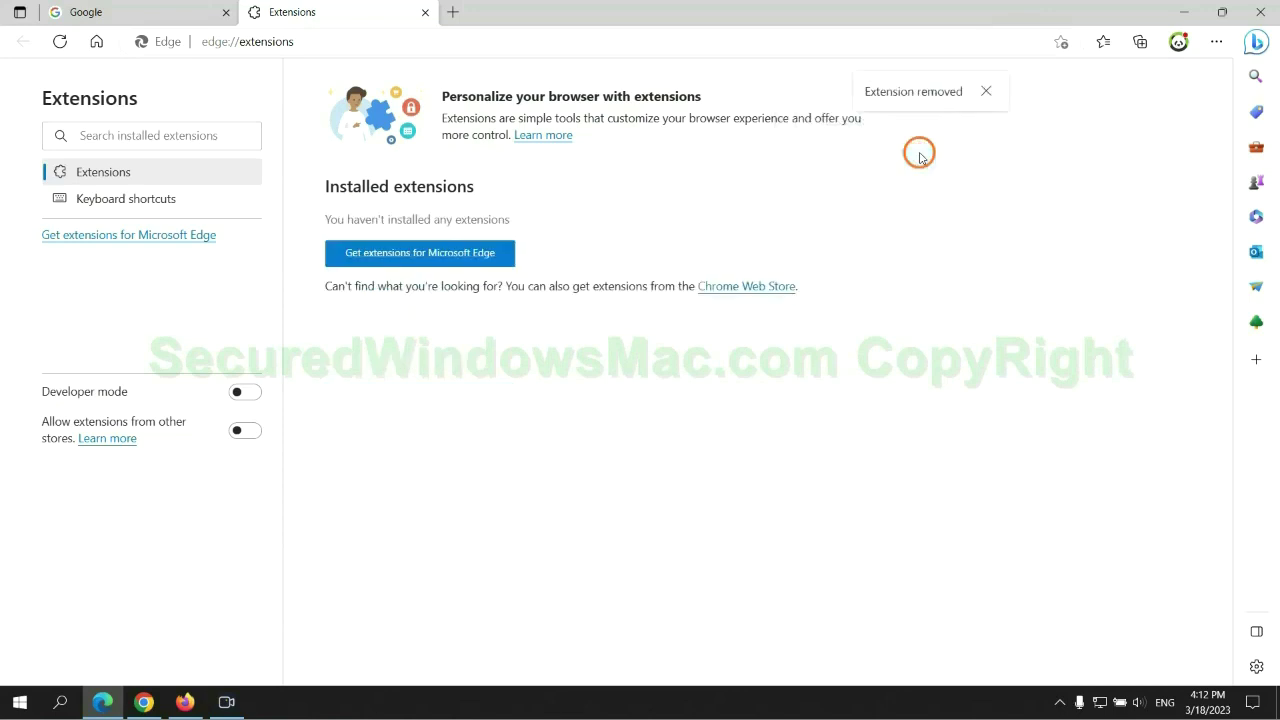
click(424, 12)
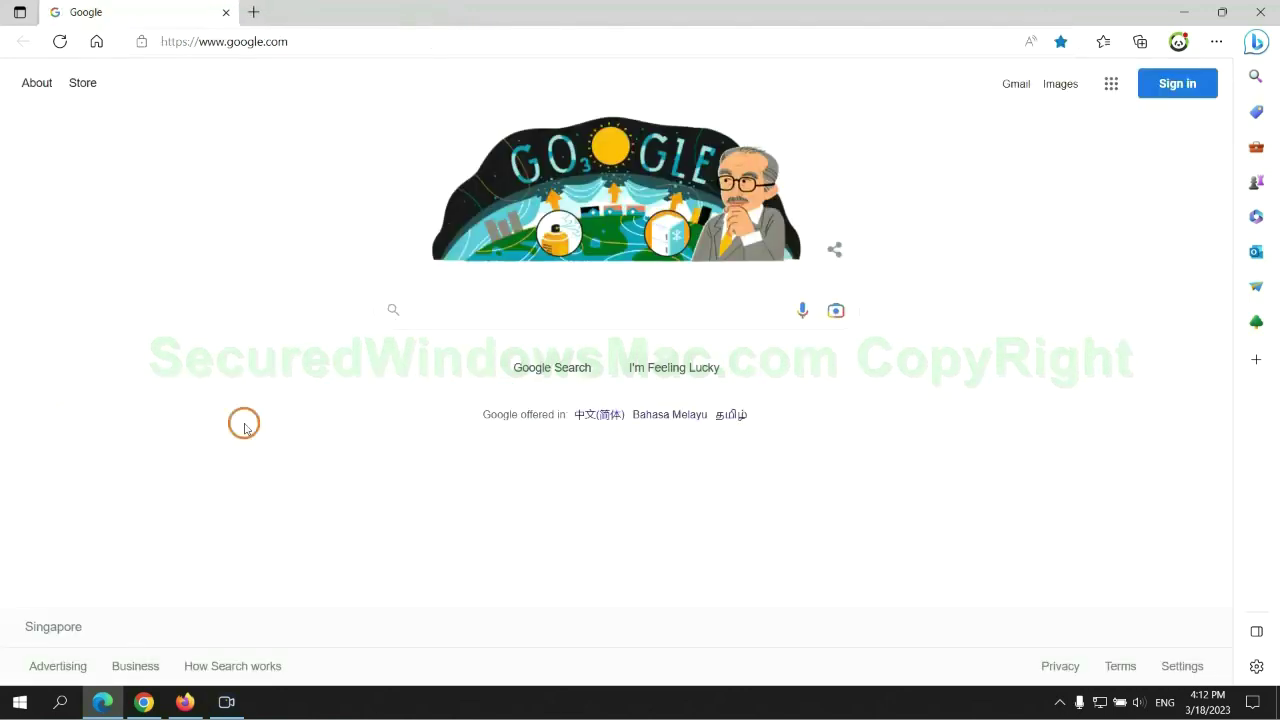
Step: In Chrome, remove the Ecosia extension from the Manage extensions page
click(155, 705)
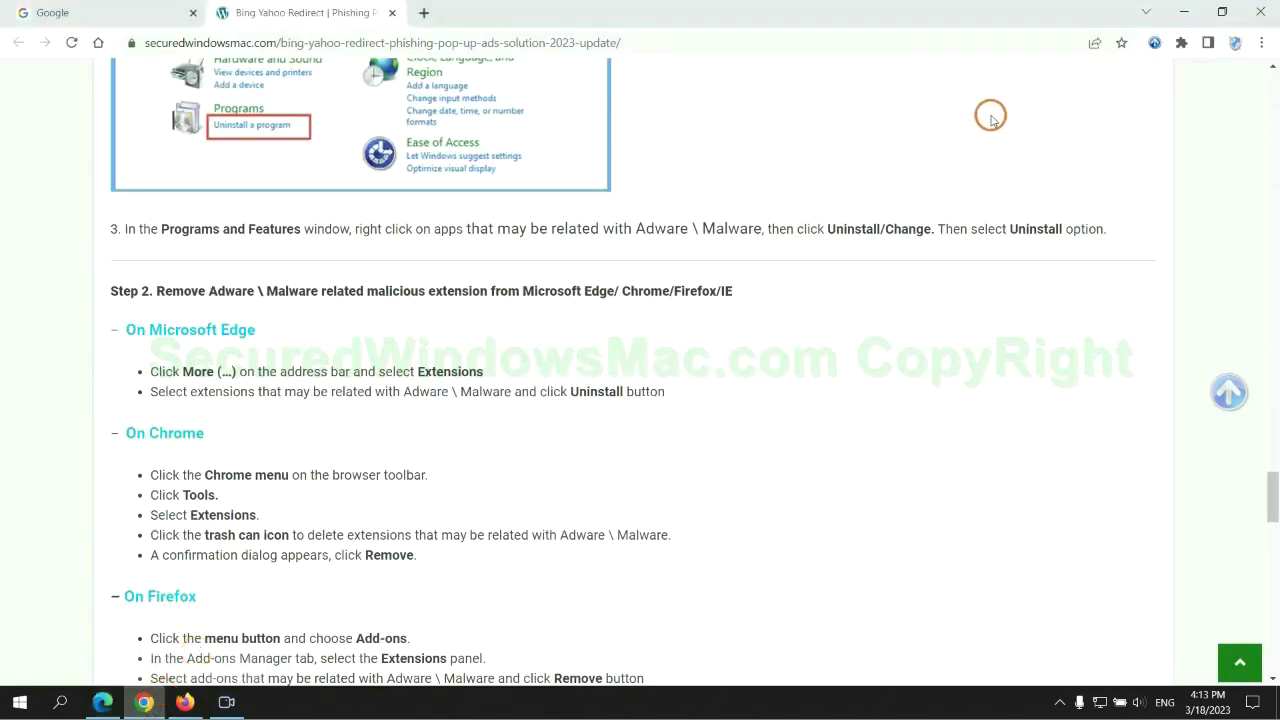
click(1181, 42)
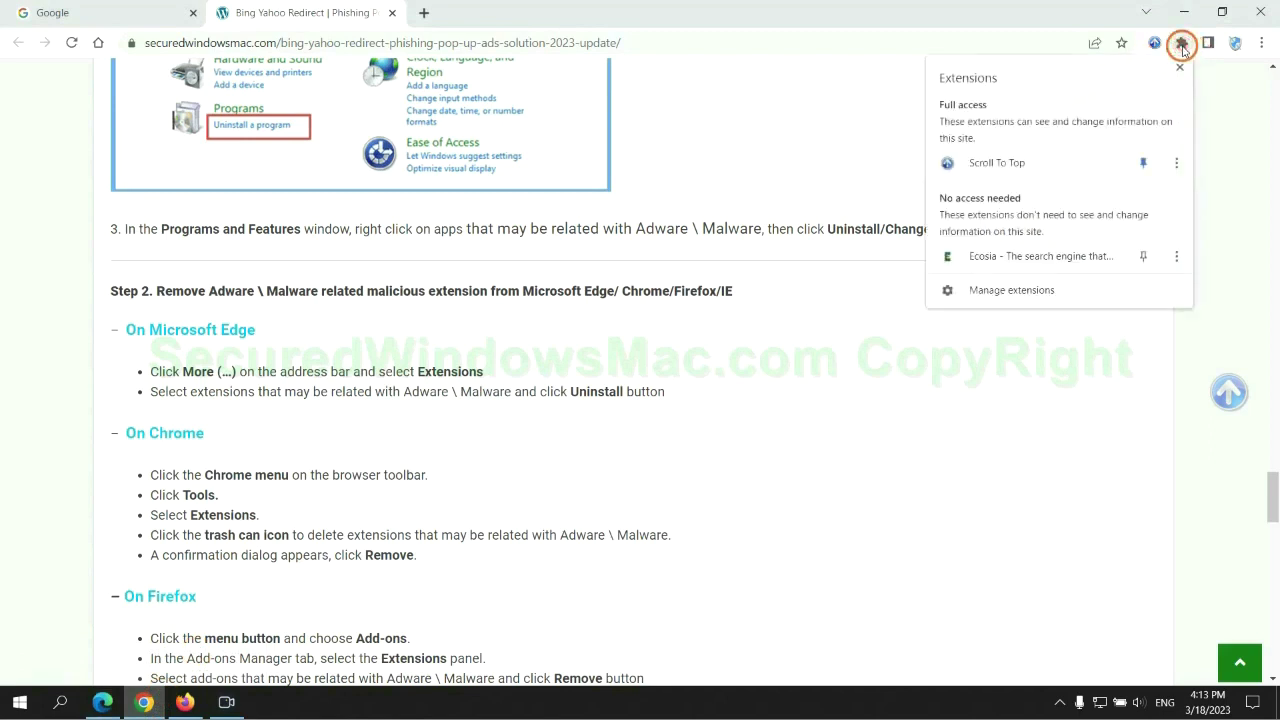
click(1038, 292)
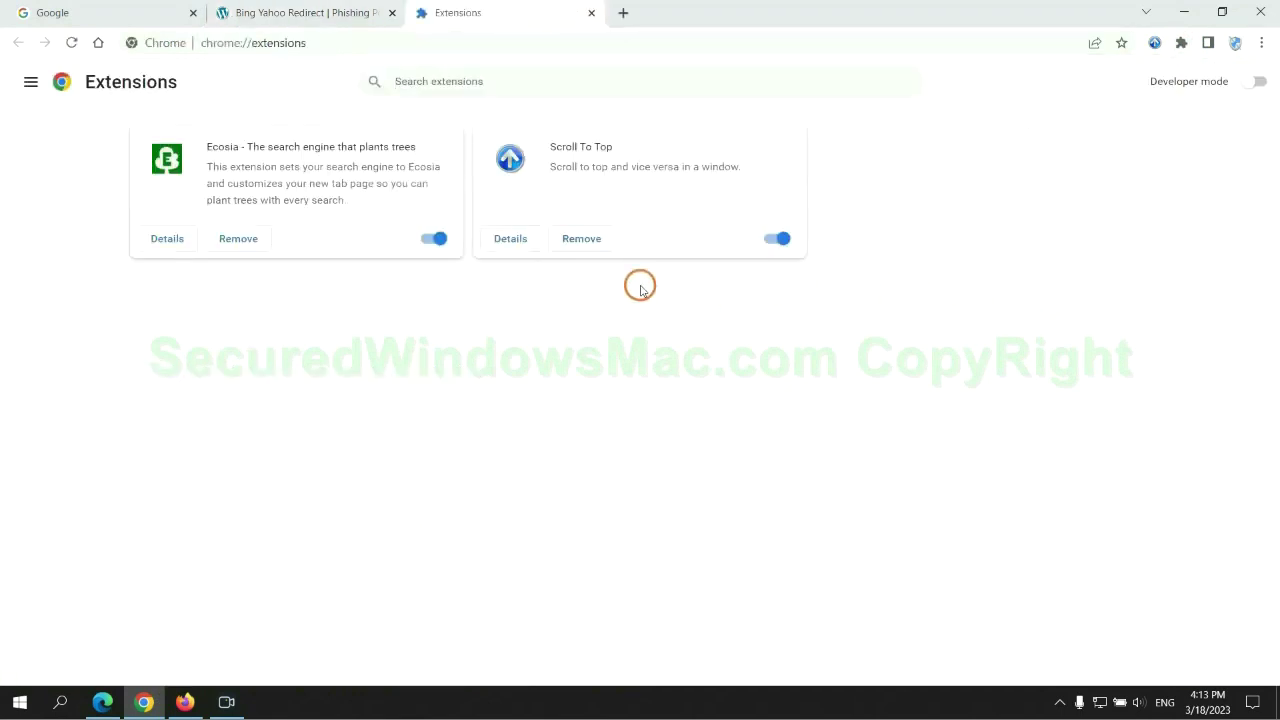
click(244, 241)
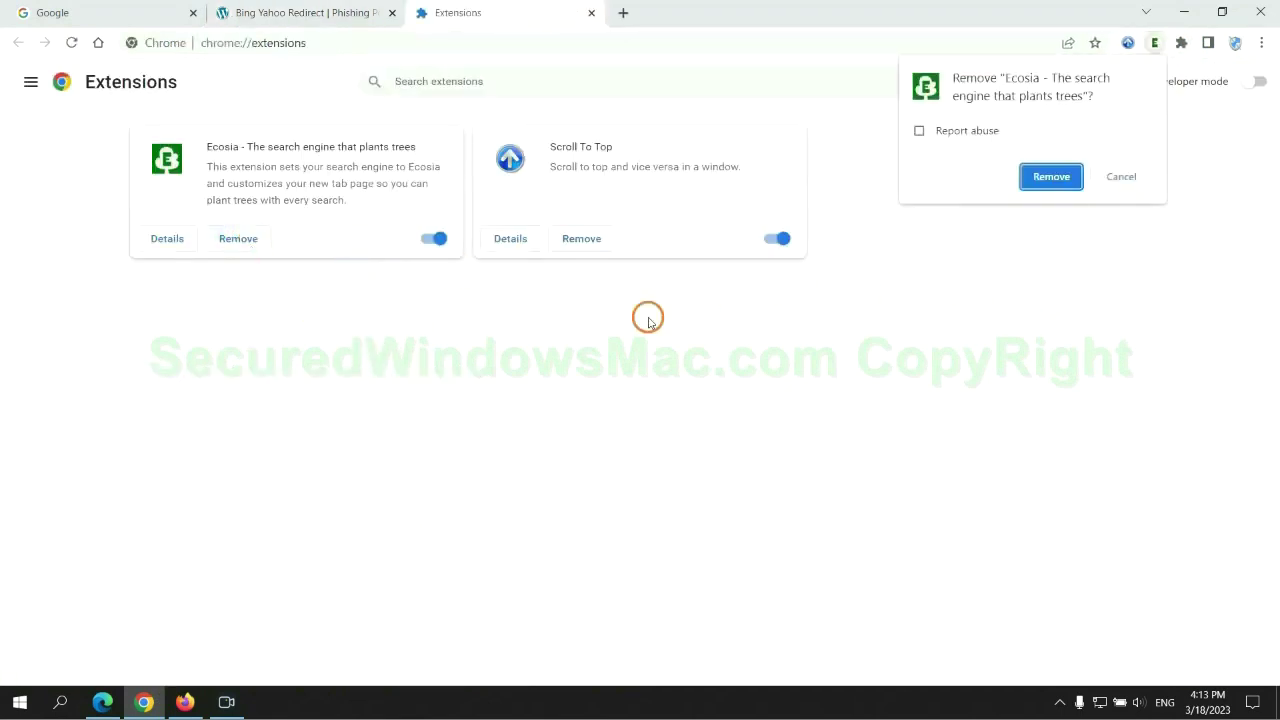
click(1066, 177)
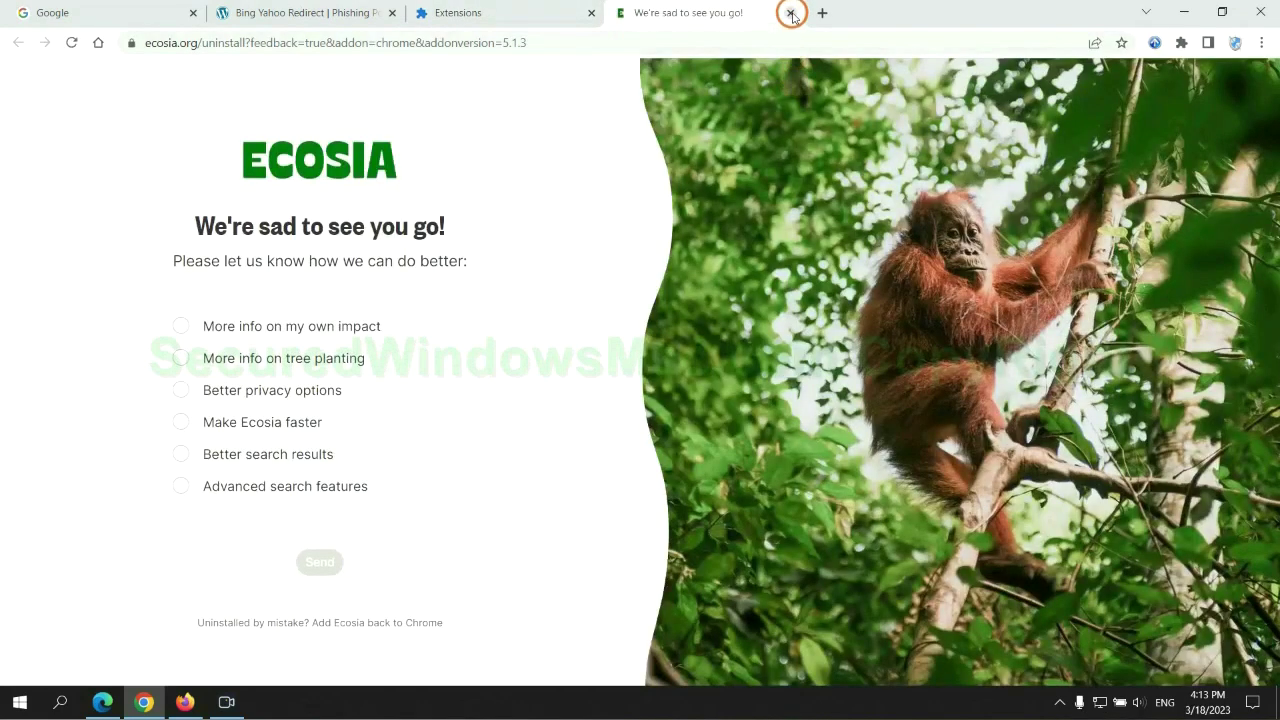
Step: Close Ecosia's feedback page and remove Enhancer for YouTube™ from Firefox's add-ons manager
click(790, 12)
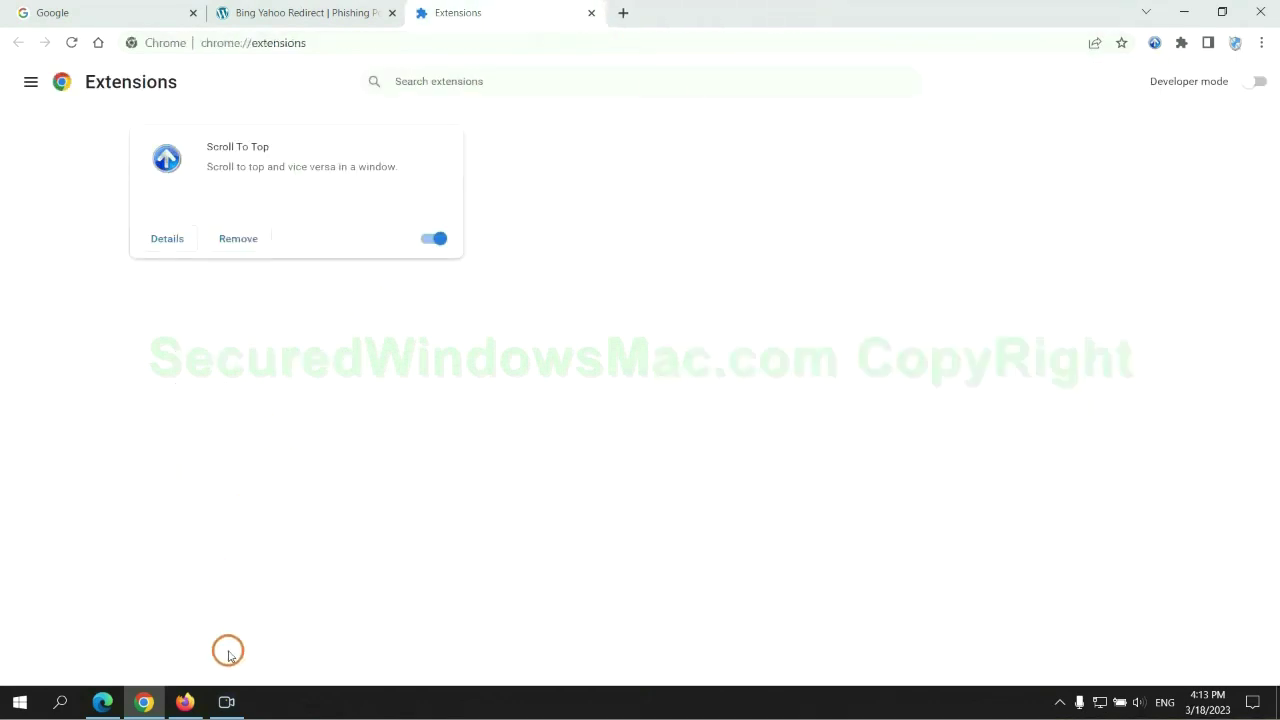
click(186, 700)
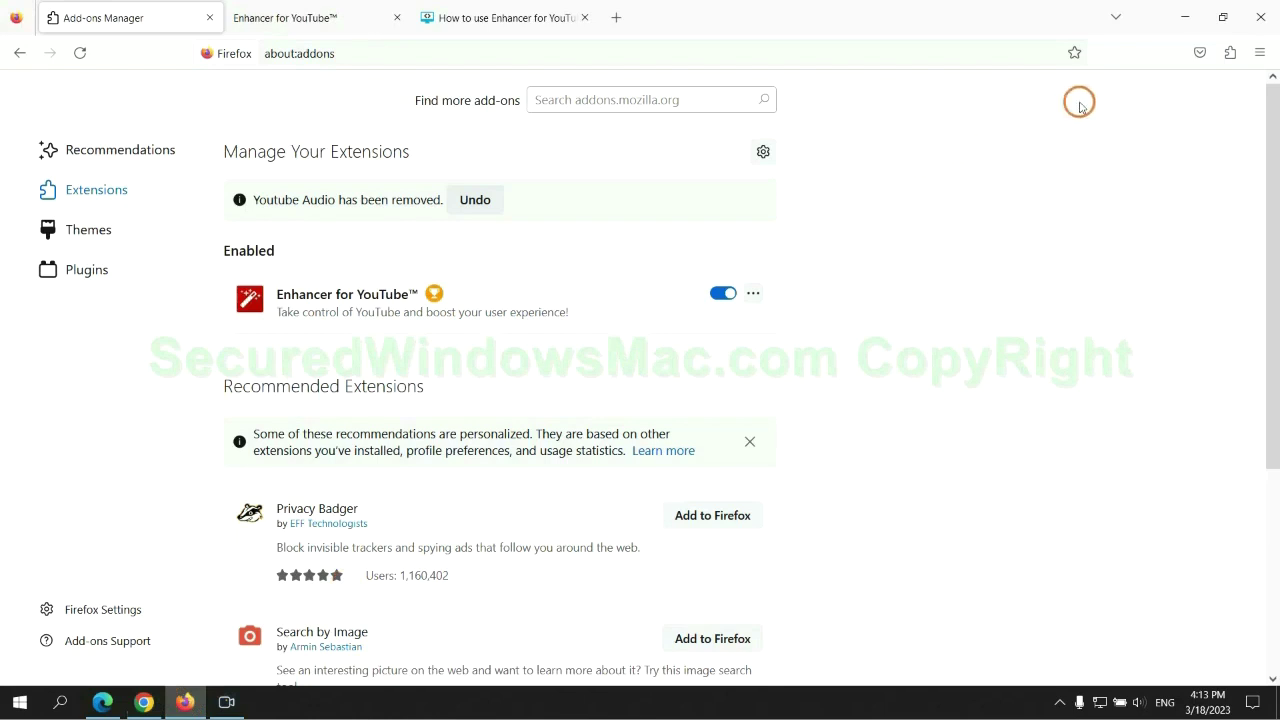
click(1229, 54)
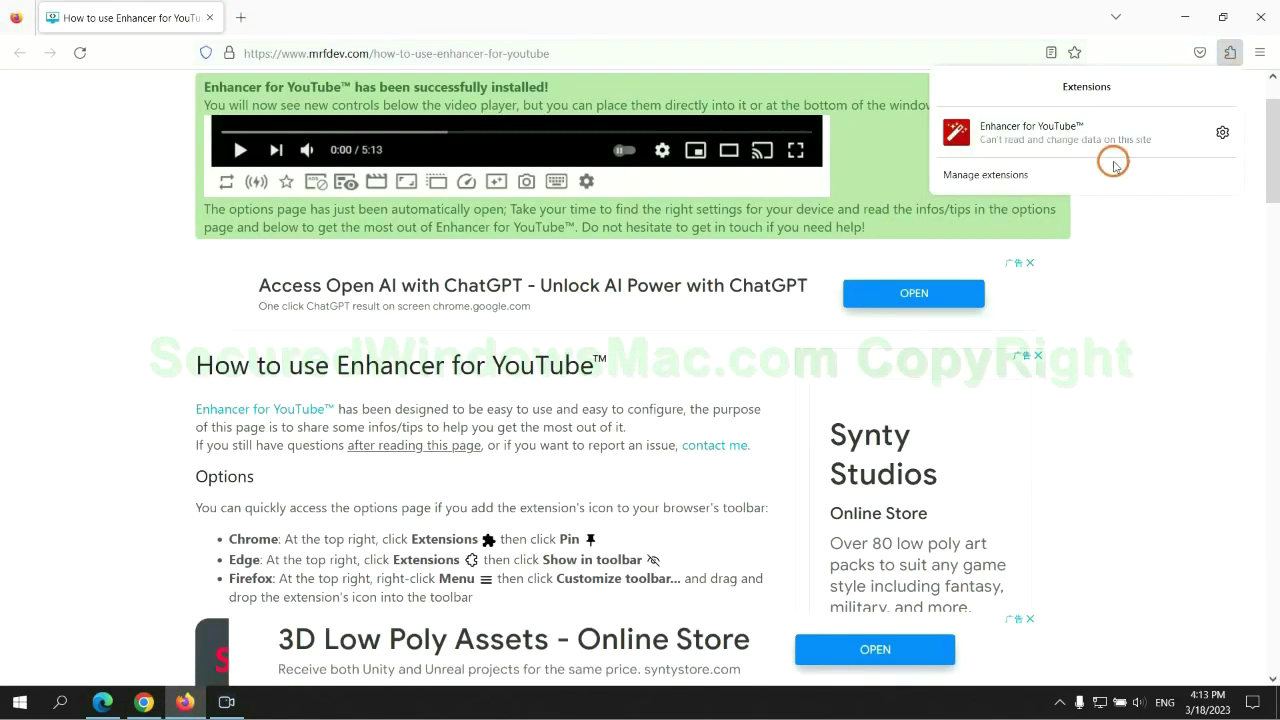
click(1103, 172)
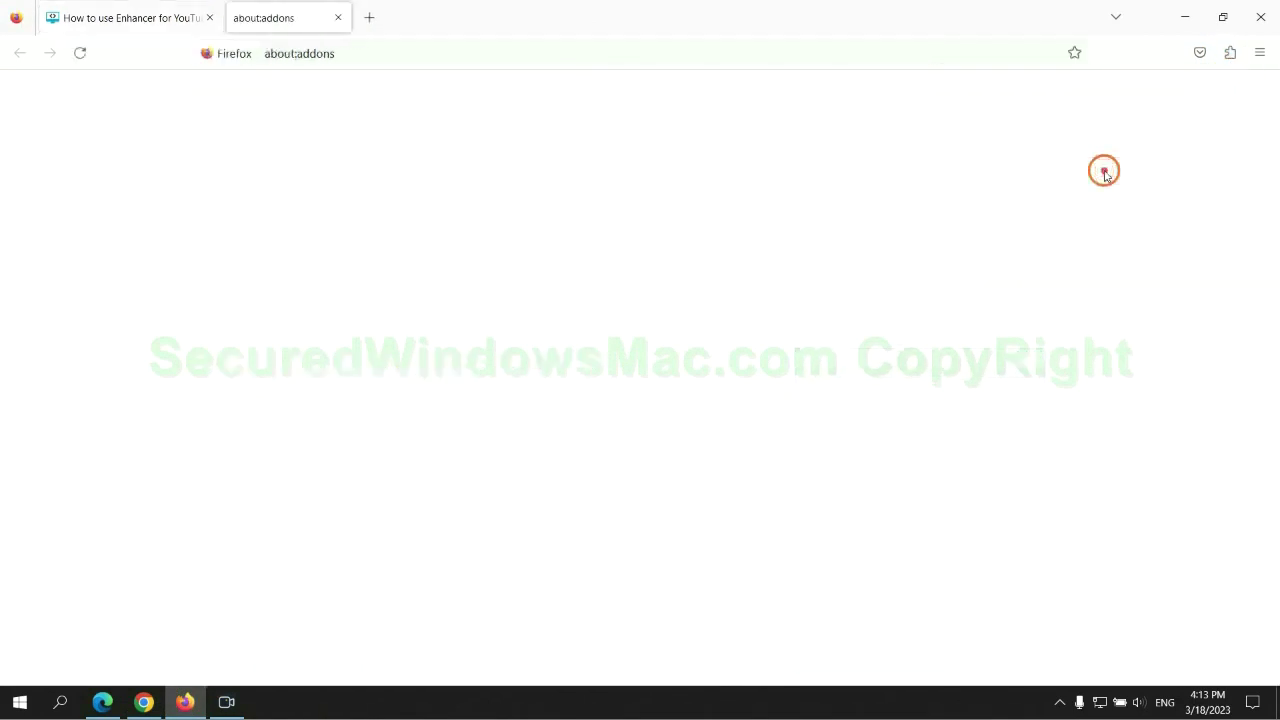
click(753, 244)
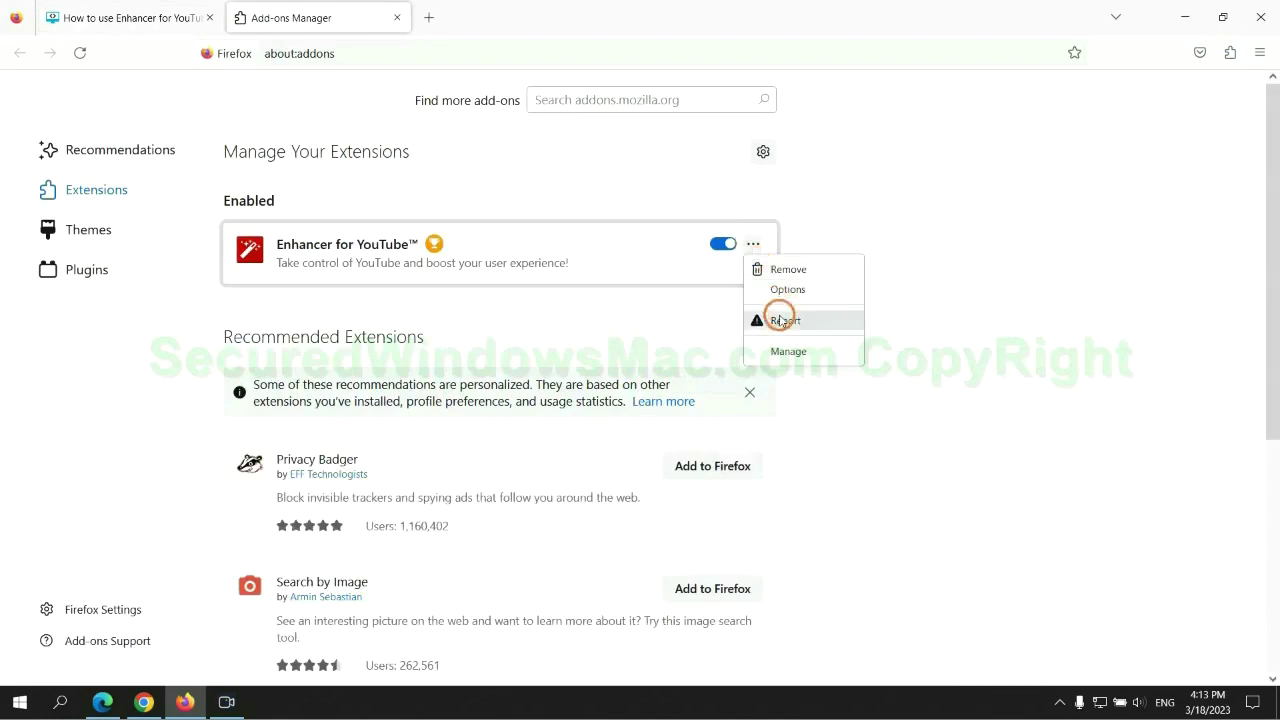
click(787, 270)
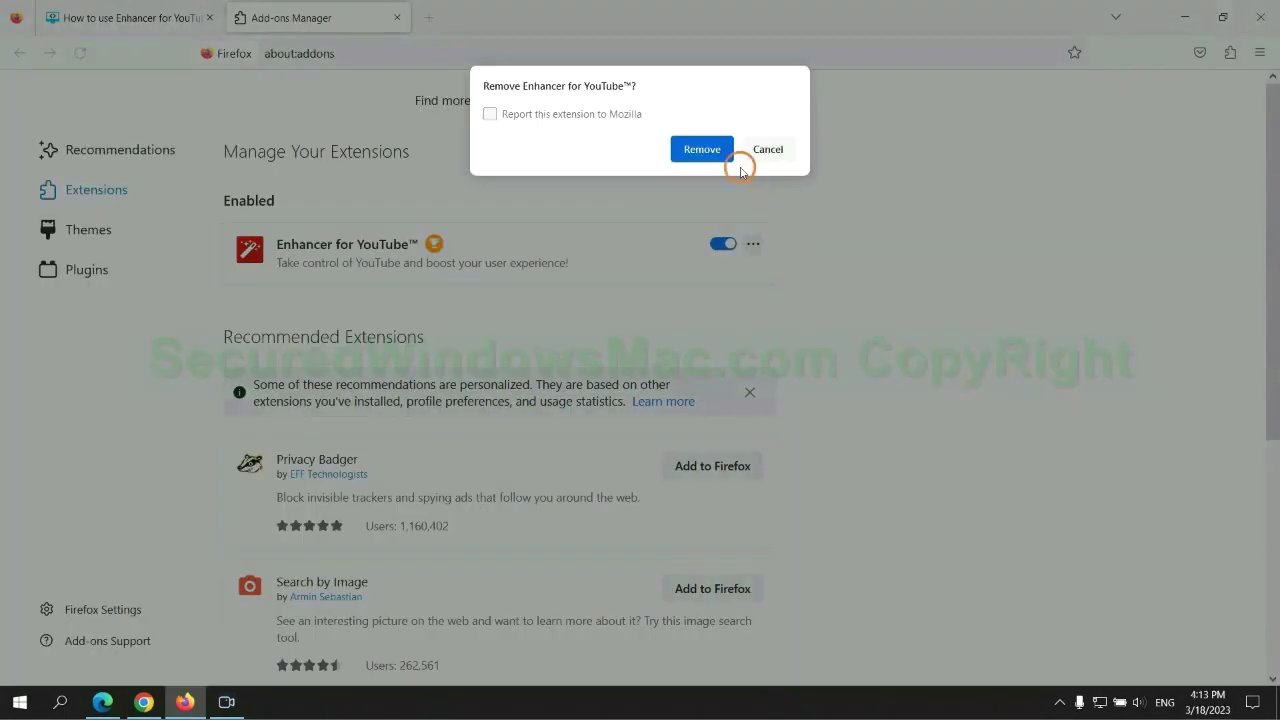
click(705, 149)
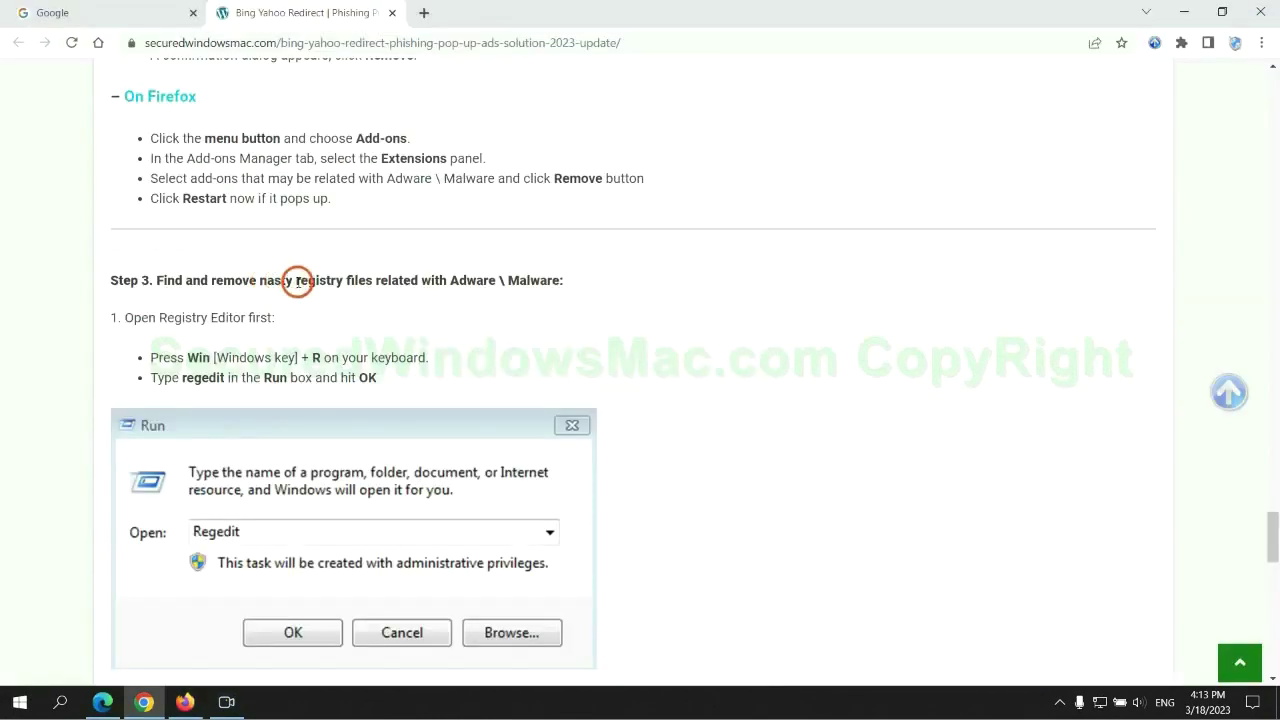
drag(297, 284, 366, 292)
Step: Launch Registry Editor with regedit from the Run box
click(374, 320)
scroll(372, 317, down, 2)
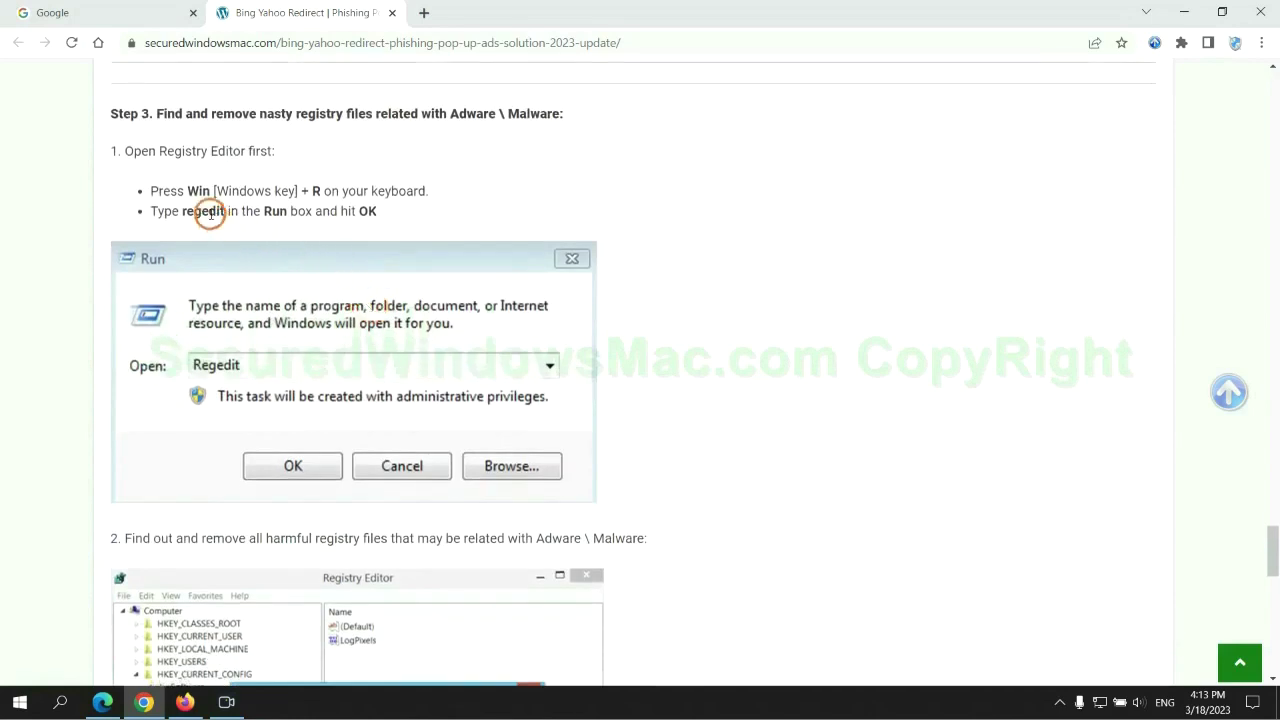
key(super+r)
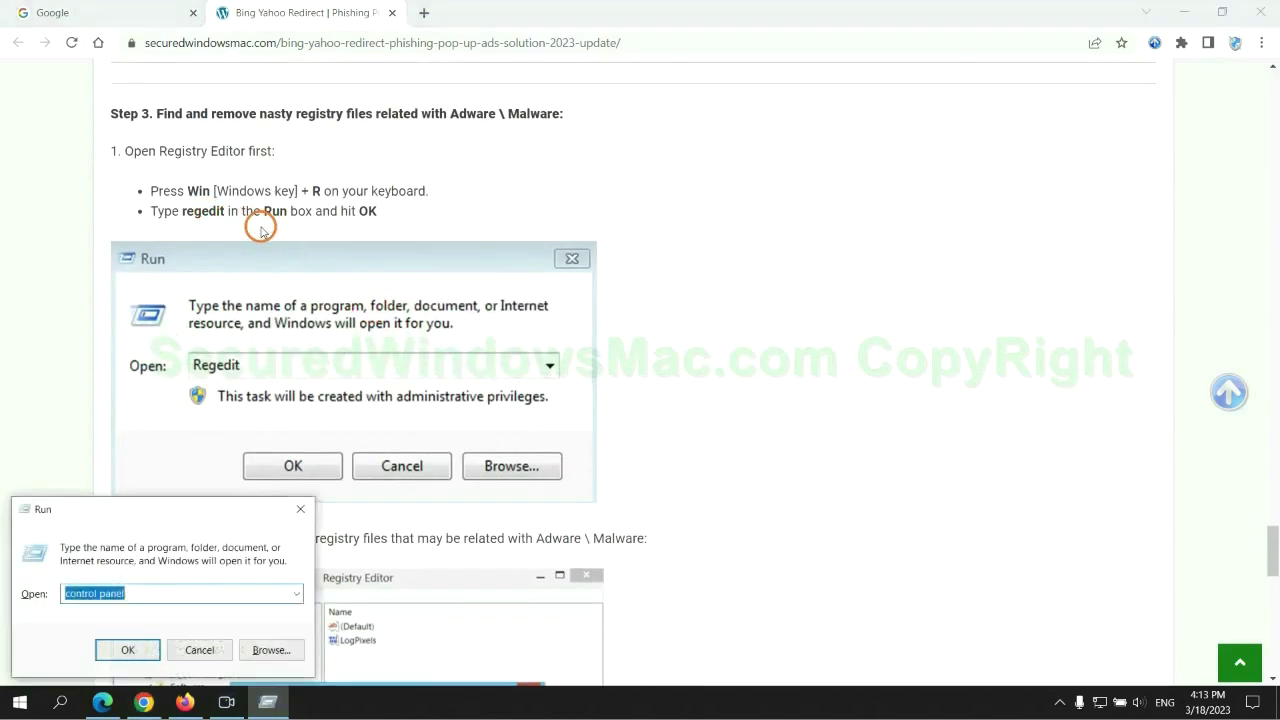
text(reg)
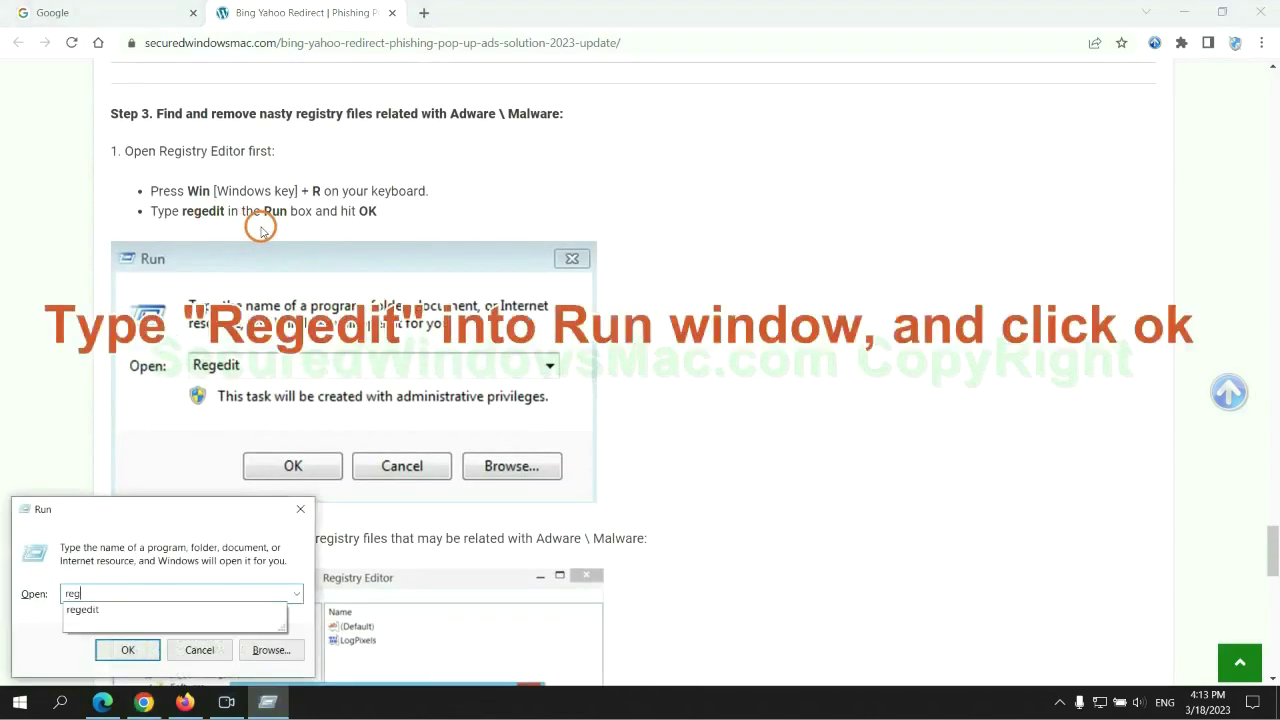
text(edit)
key(Return)
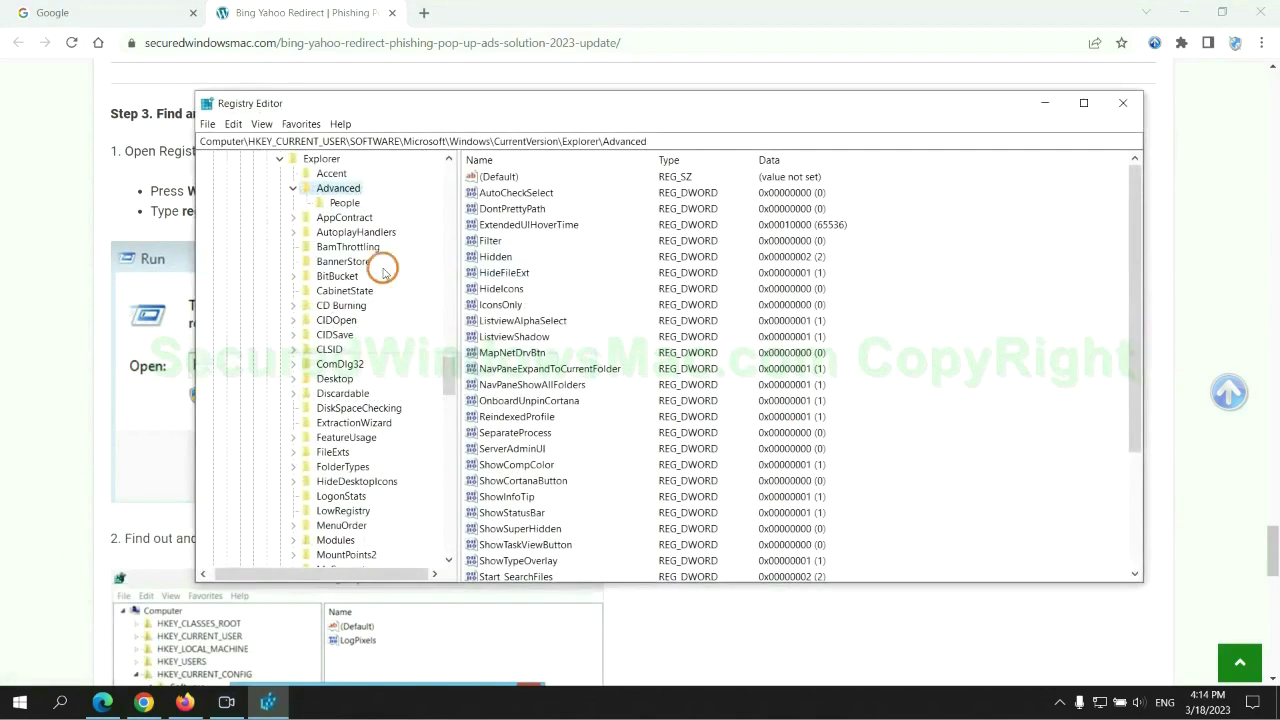
Step: Search the registry for "Apps" and bring up actions for the found StoreAppsOnTaskbar value
click(232, 124)
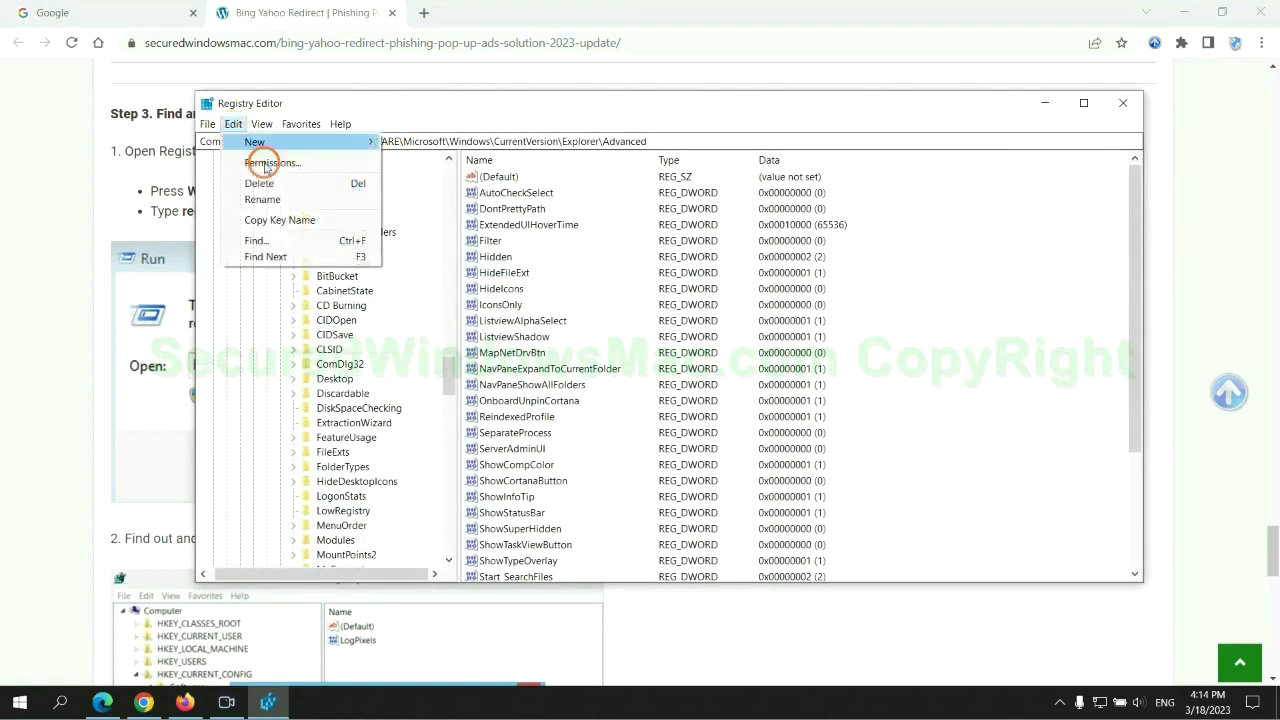
click(256, 240)
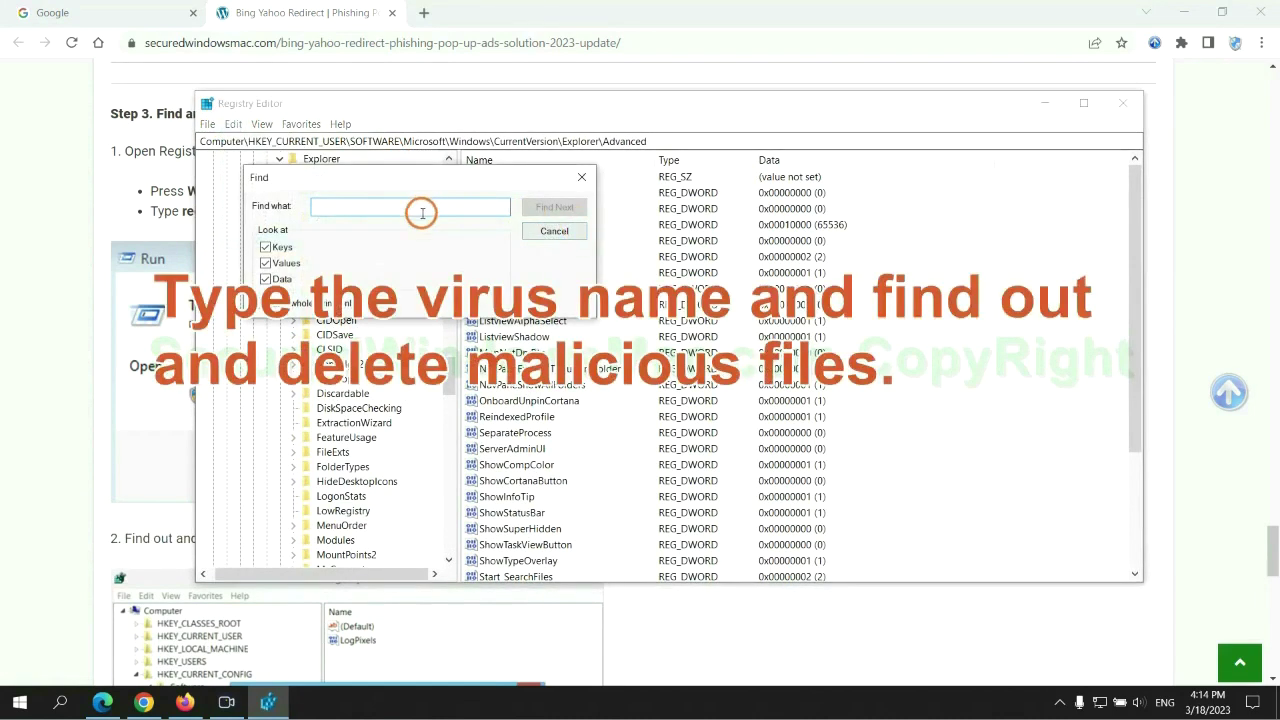
text(App)
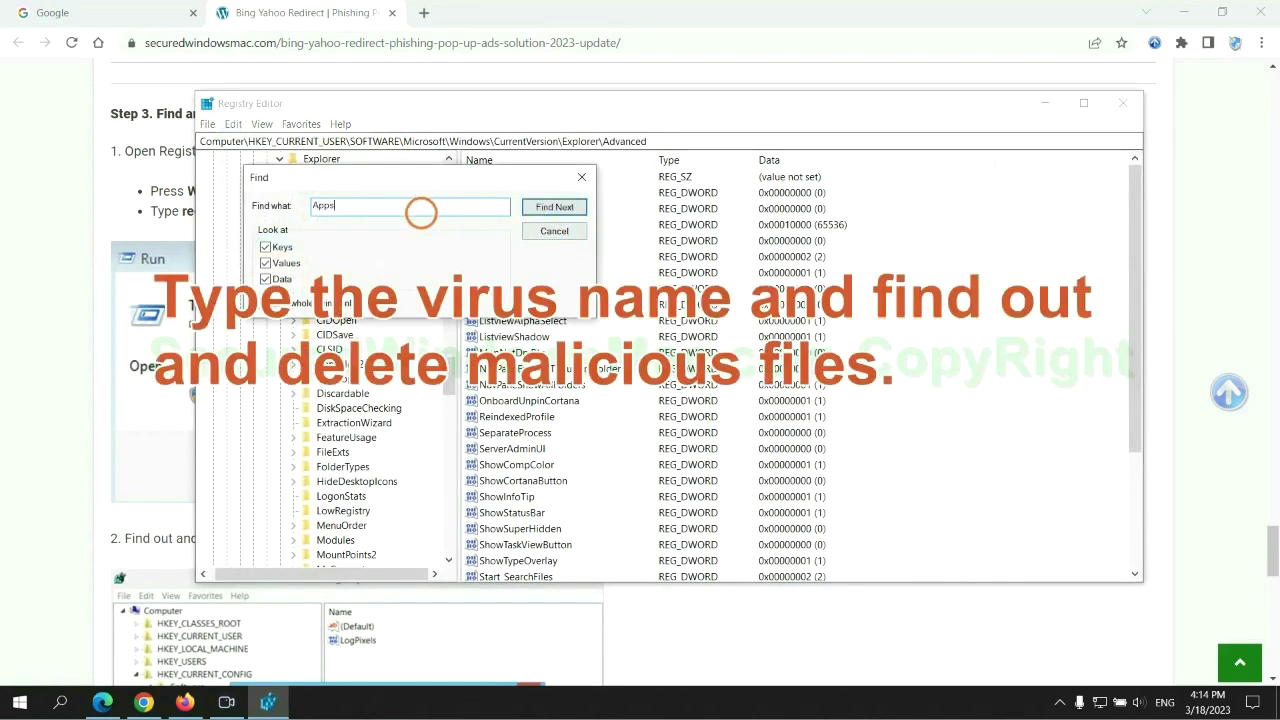
text(s)
key(Return)
scroll(708, 403, down, 2)
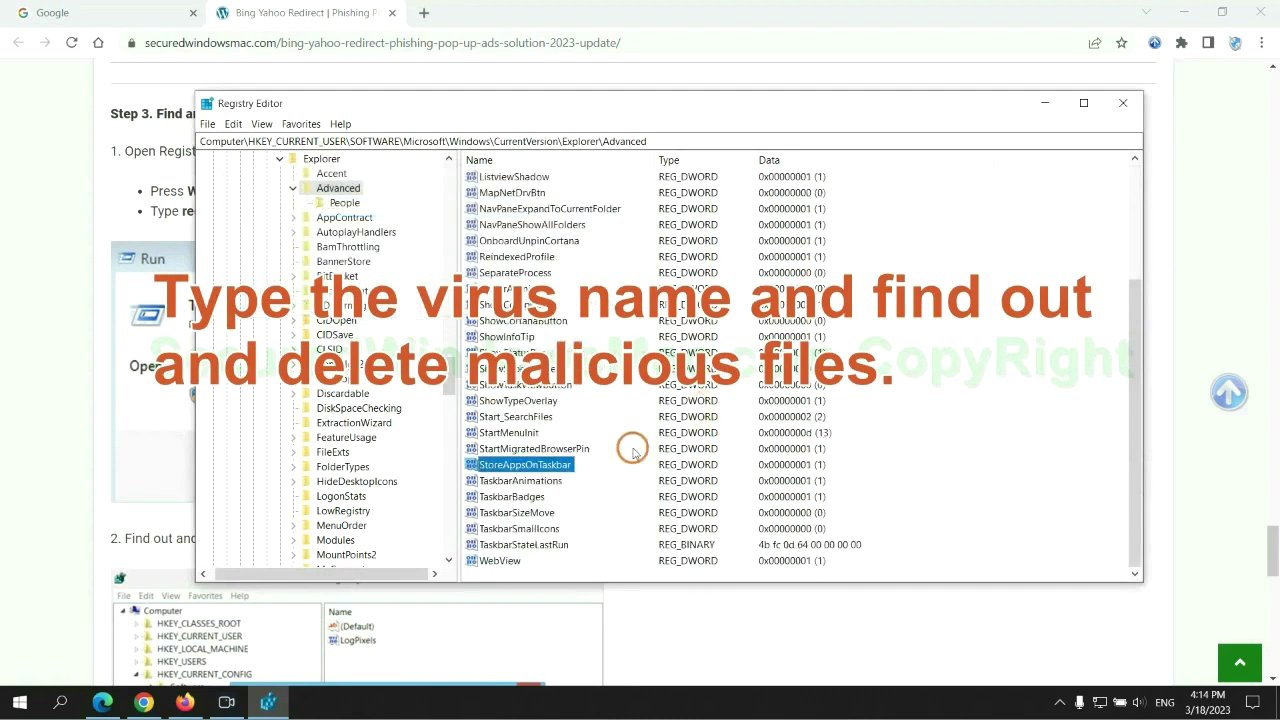
right_click(566, 468)
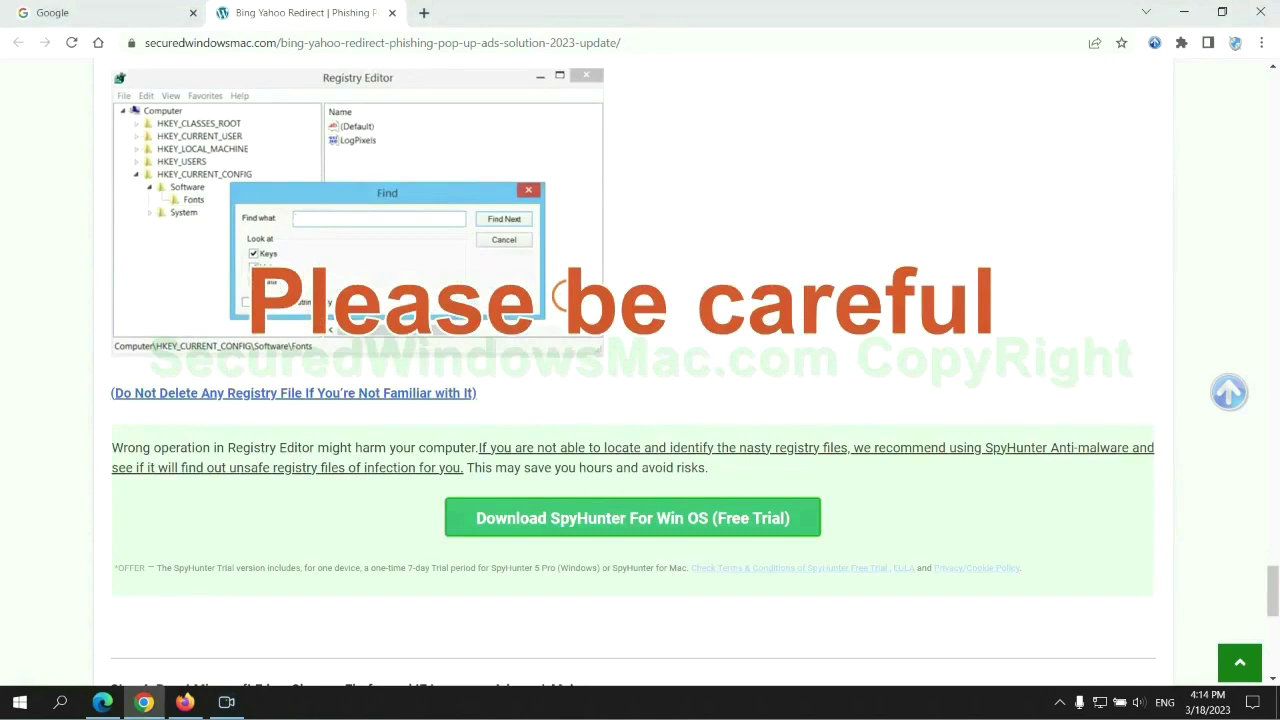
Step: Scroll the guide to Step 4 on resetting browsers and select the word Reset in its heading
scroll(565, 297, down, 1)
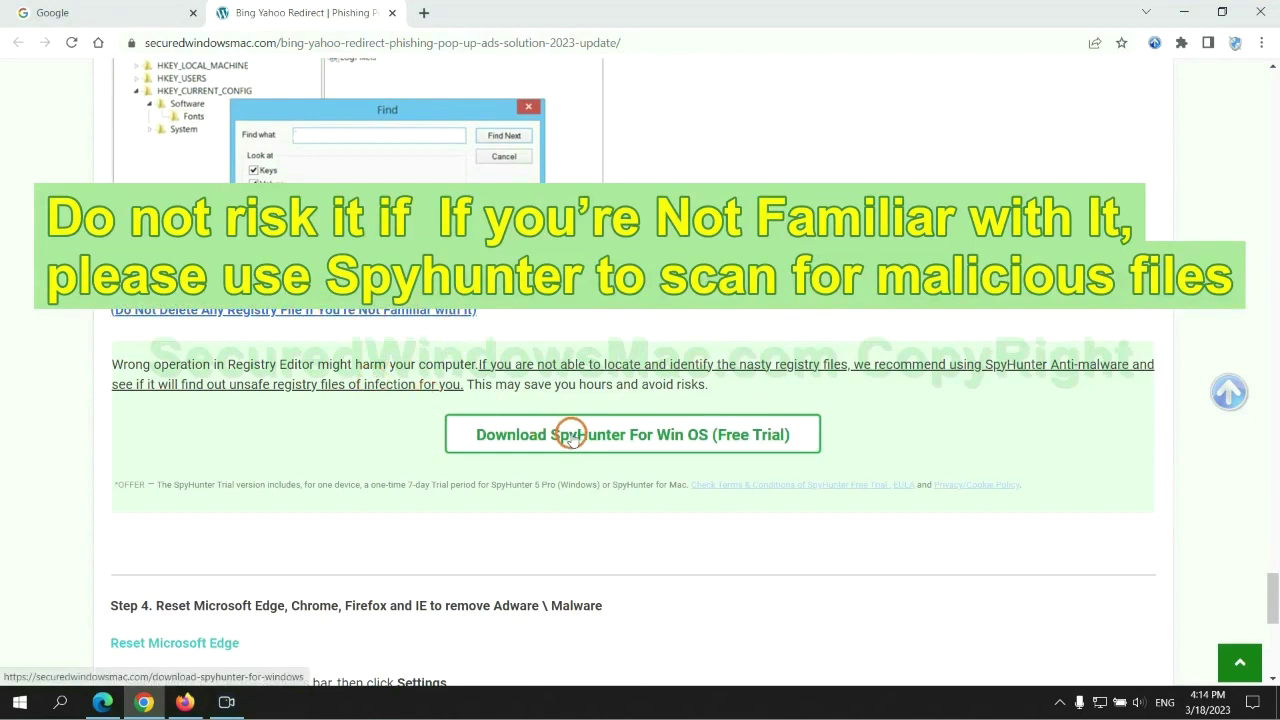
scroll(571, 434, down, 6)
double_click(168, 104)
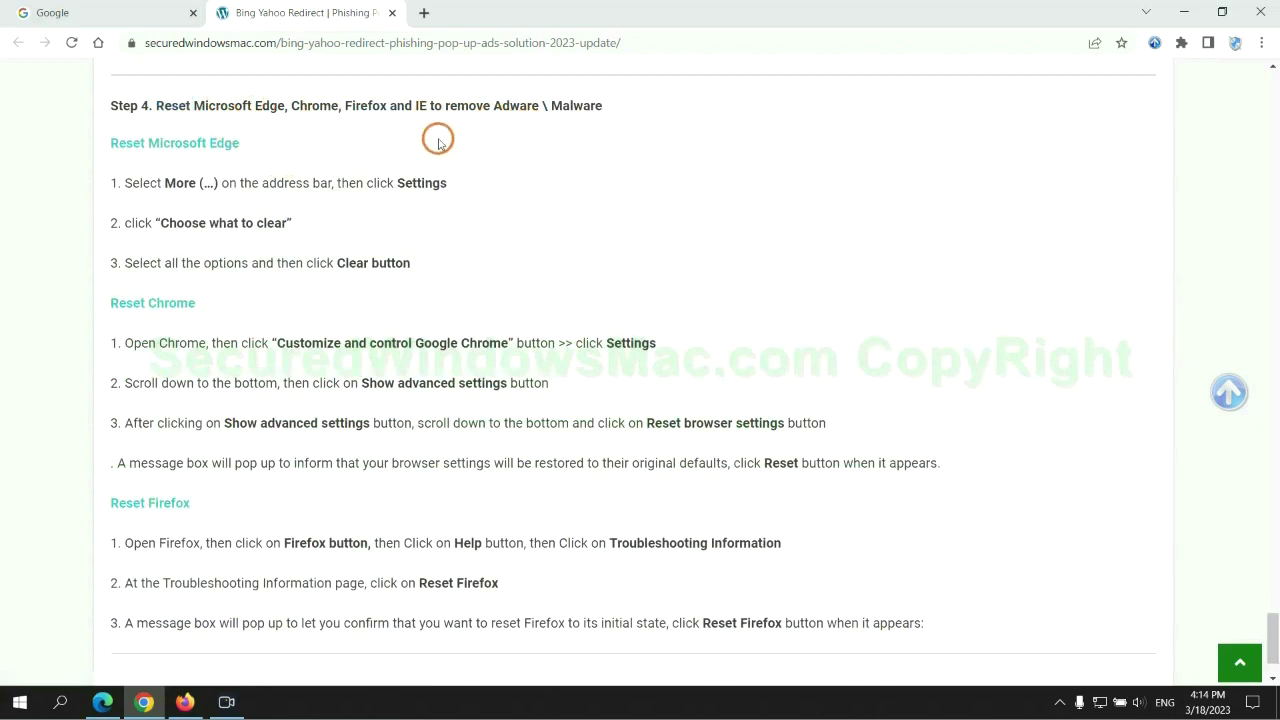
Step: In Edge's Privacy, search, and services settings, bring up Choose what to clear, then return to Chrome
click(107, 701)
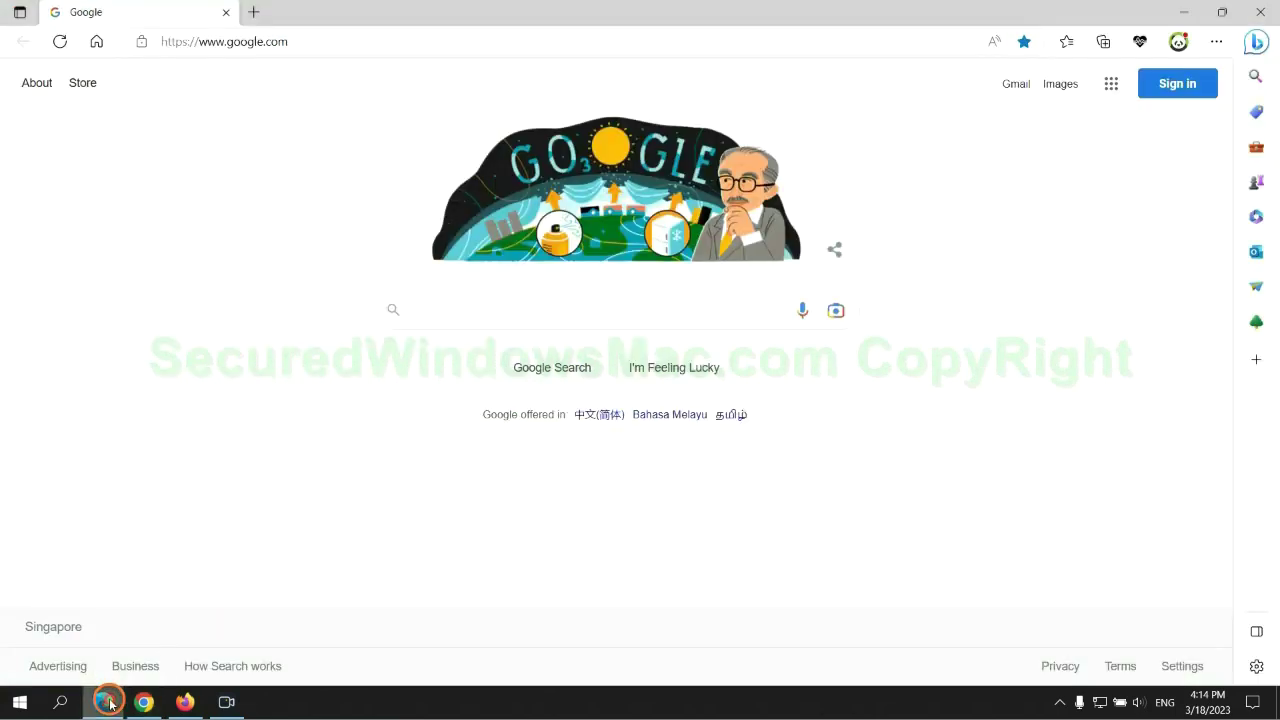
click(1213, 44)
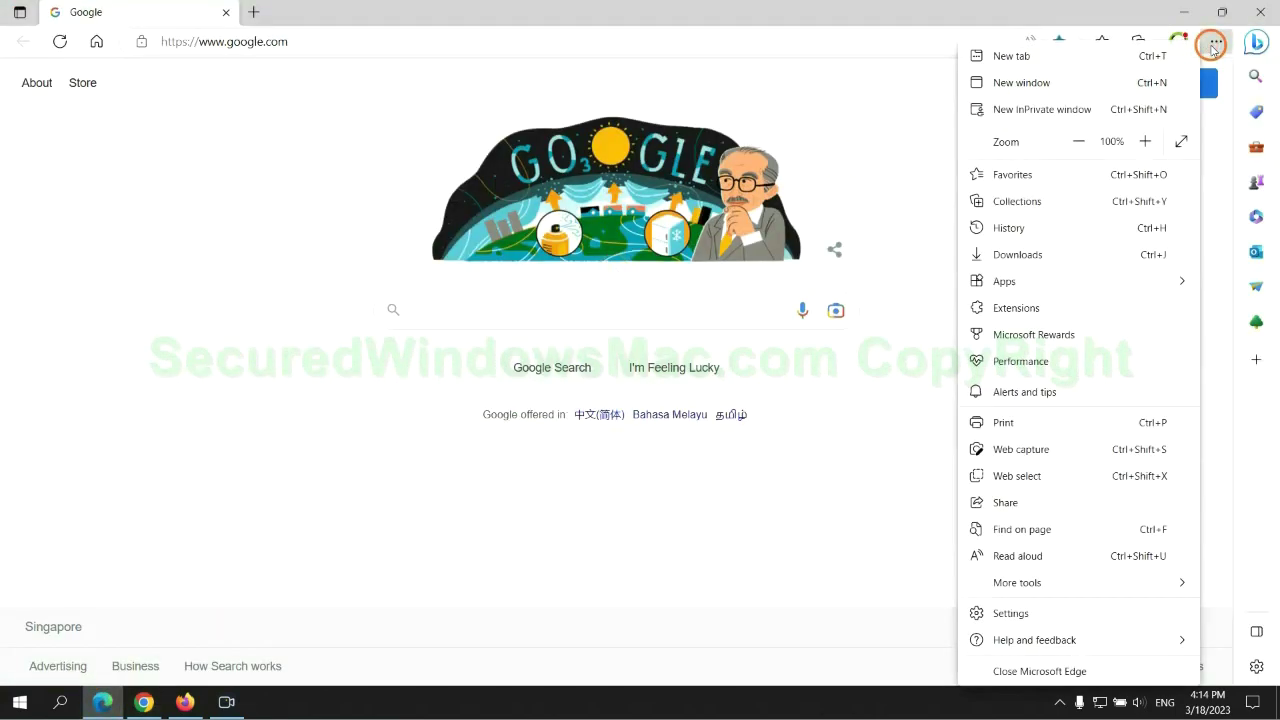
click(1003, 612)
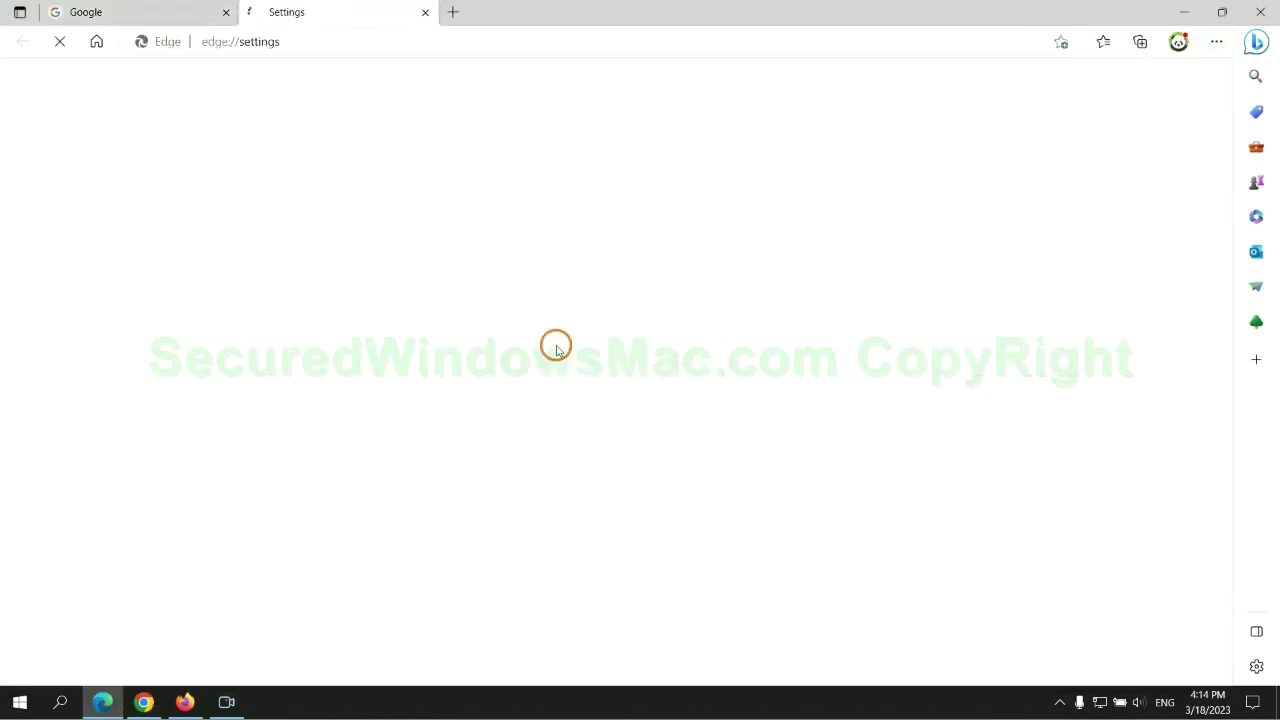
click(210, 208)
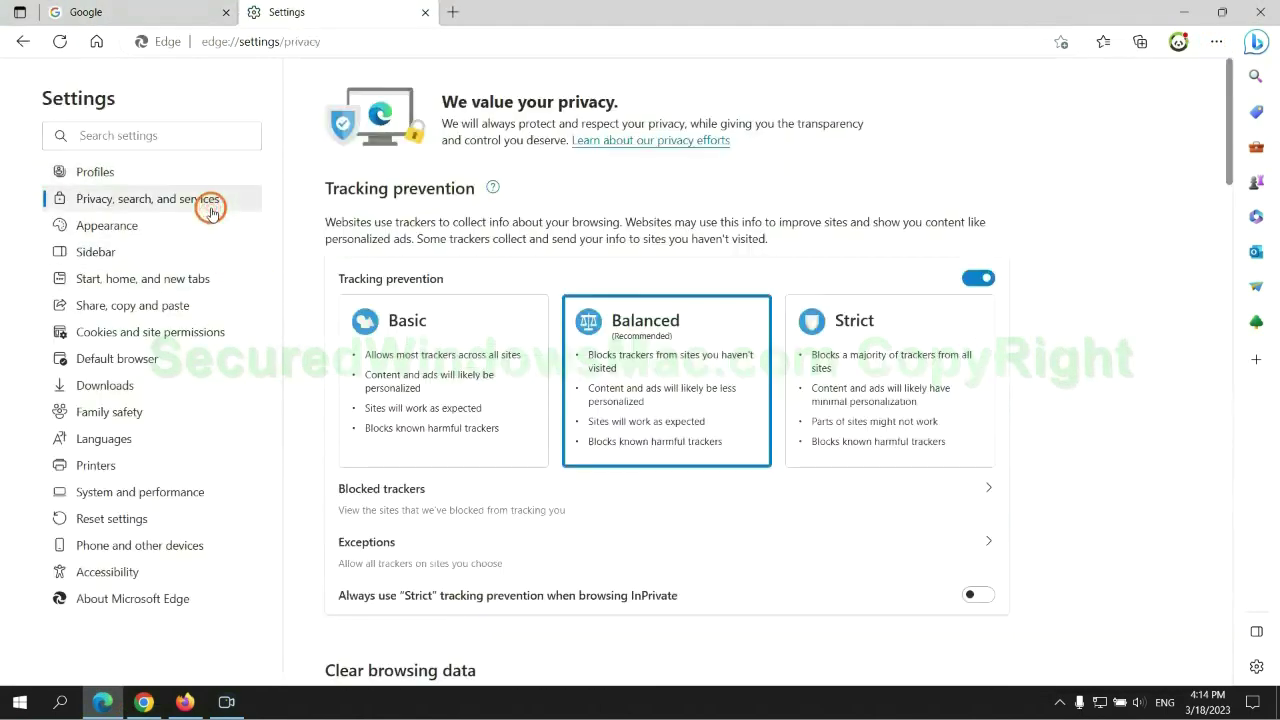
scroll(1050, 443, down, 3)
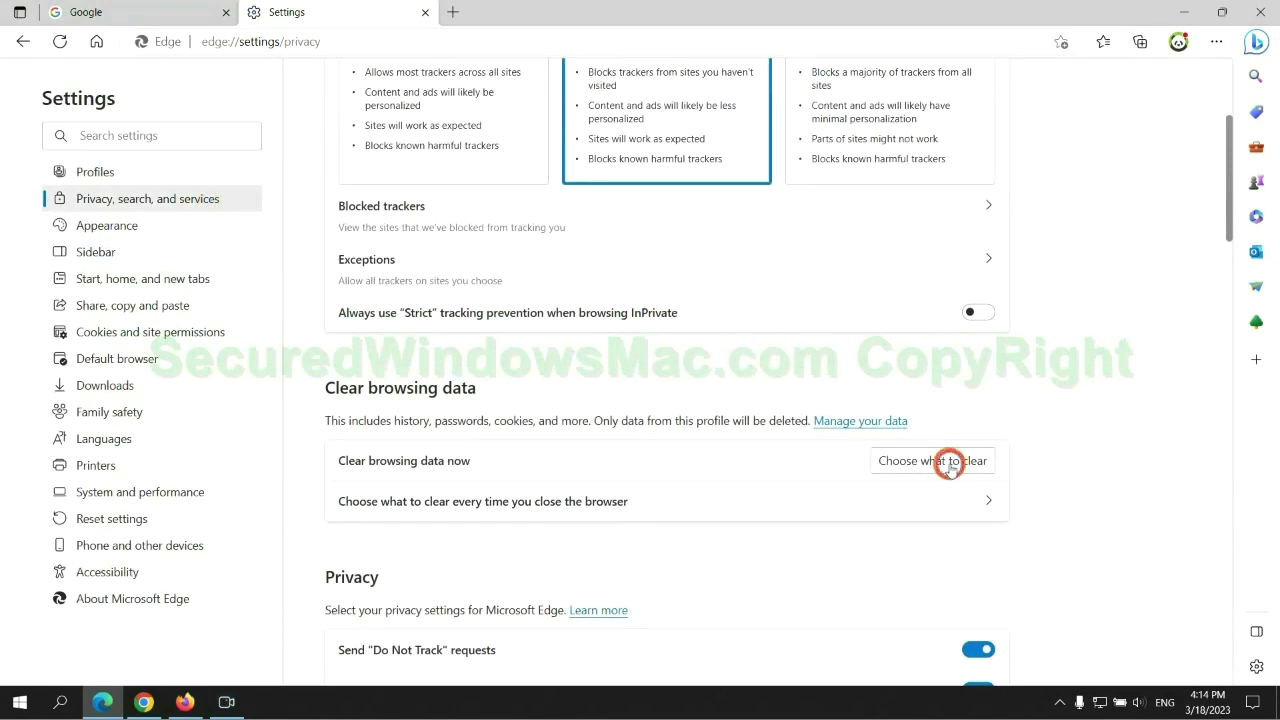
click(948, 463)
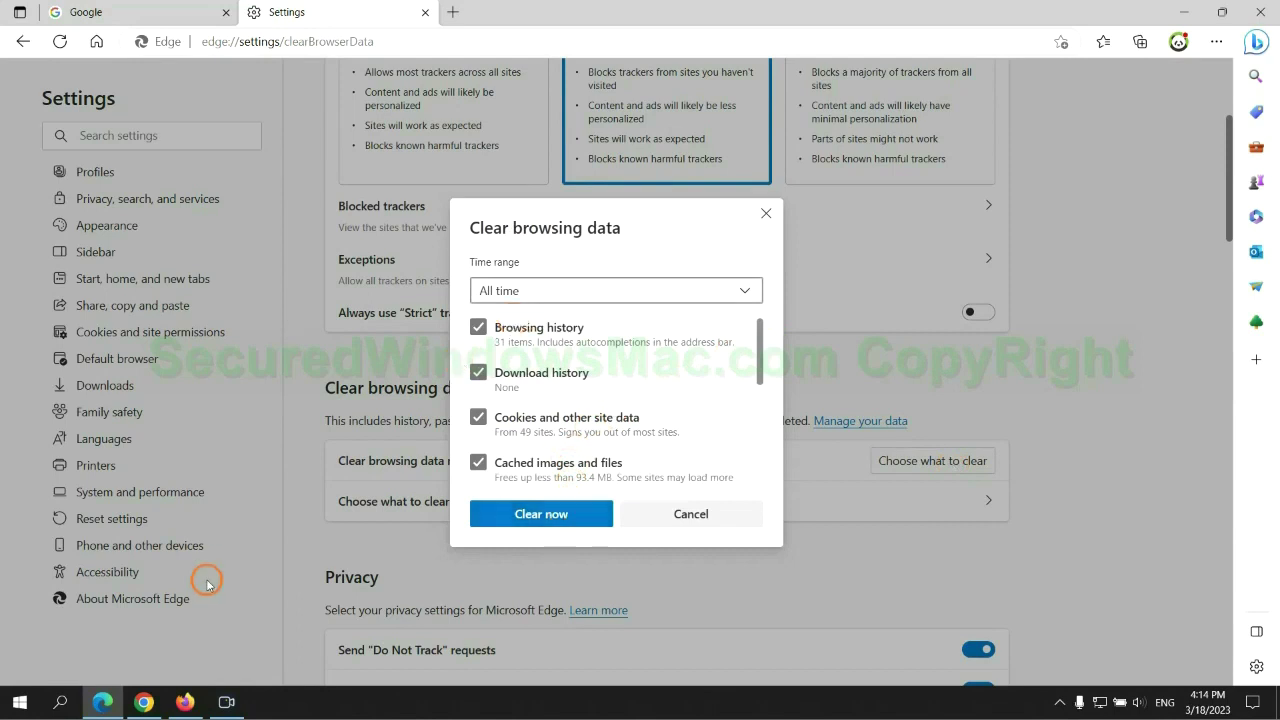
click(144, 702)
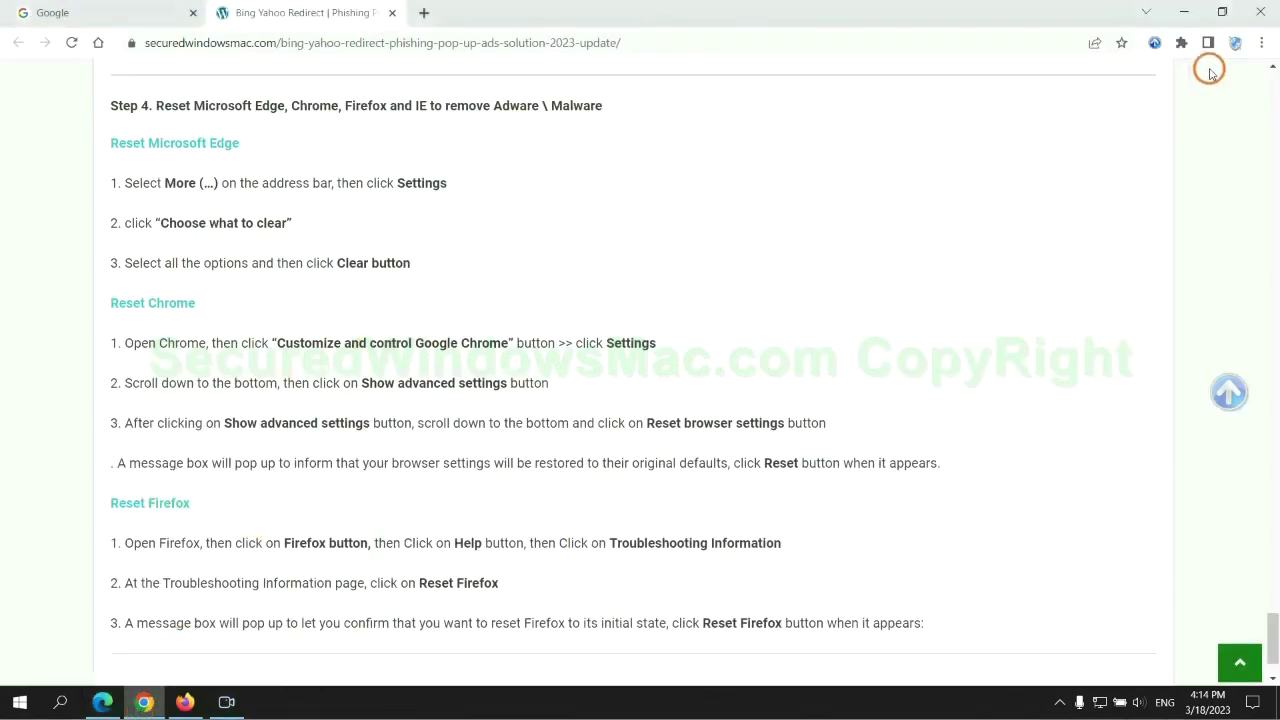
Step: From Chrome's Settings, bring up the Restore settings to their original defaults confirmation
click(1260, 44)
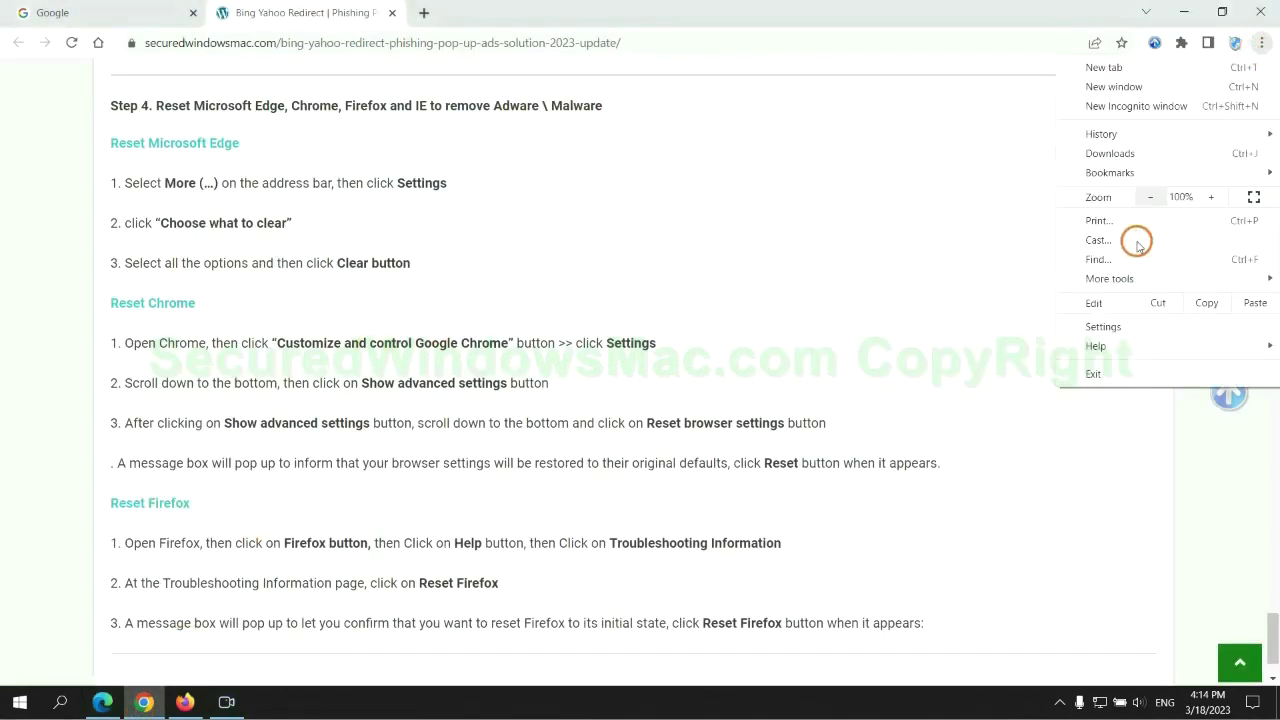
click(1112, 326)
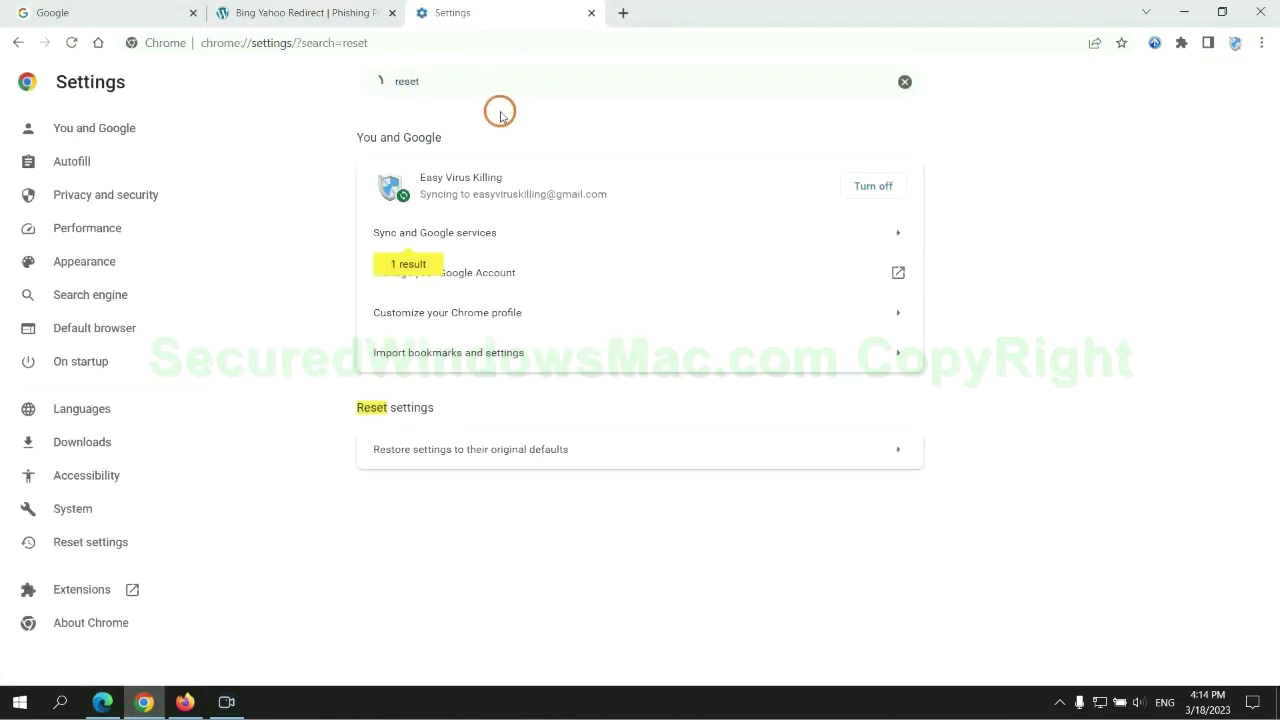
click(671, 446)
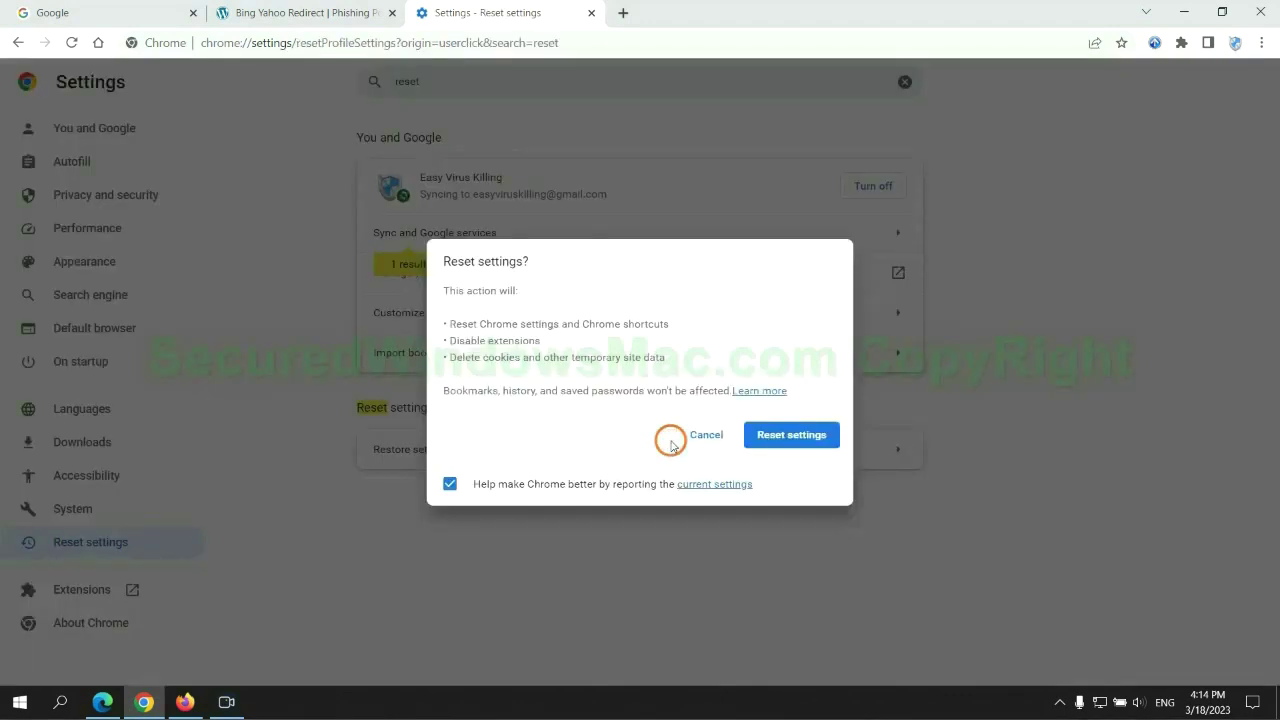
click(183, 692)
Step: Start Refresh Firefox from Help > Troubleshooting Information, then highlight 'If problems remain' in Chrome's guide
click(1259, 52)
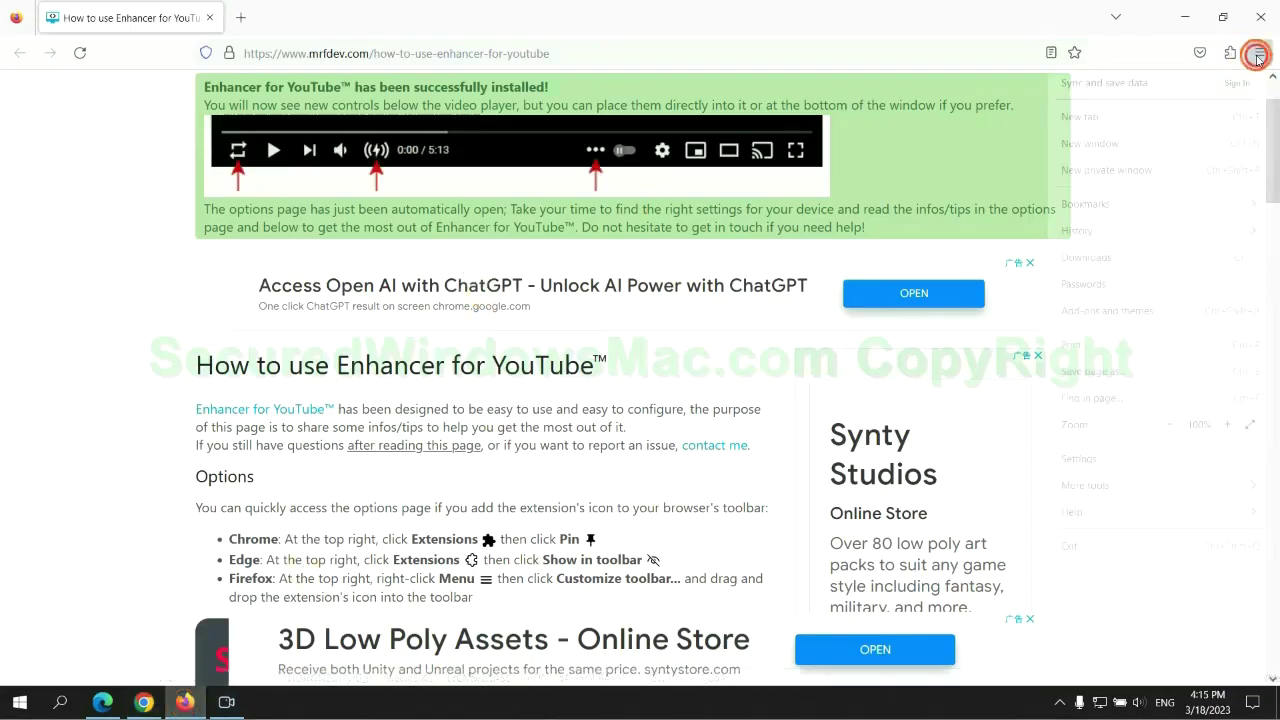
click(1087, 514)
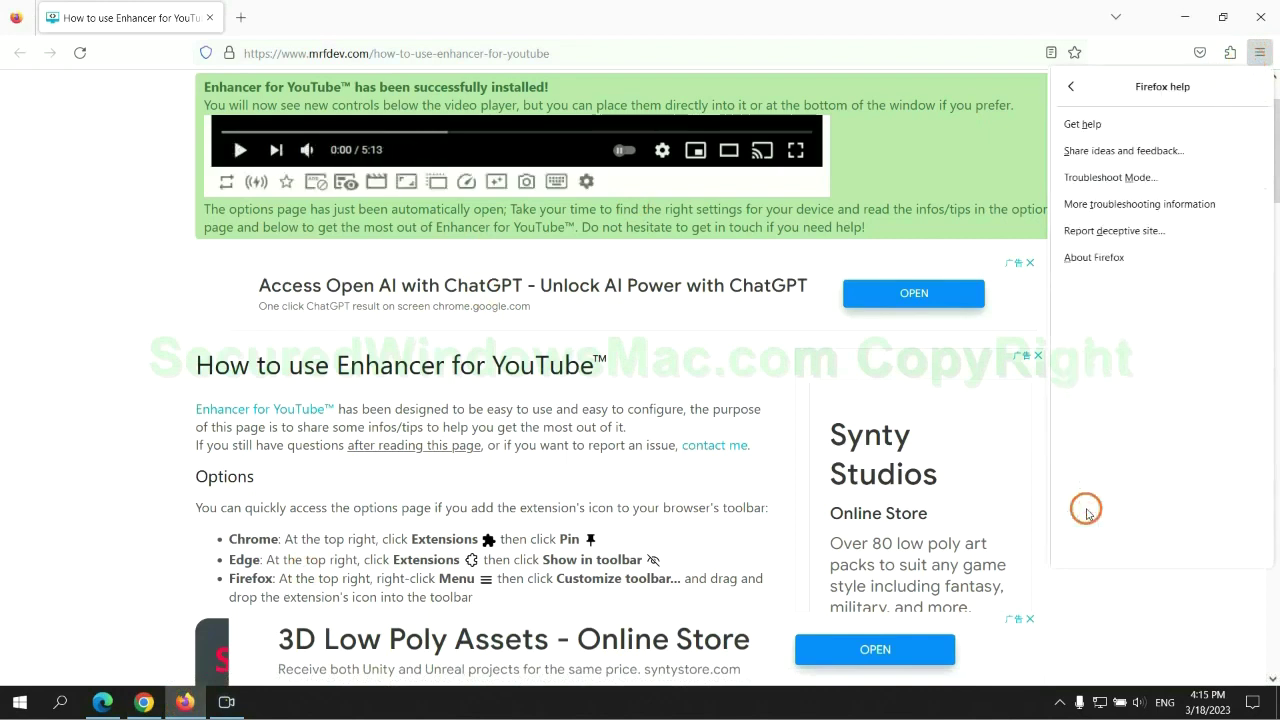
click(1141, 204)
click(880, 191)
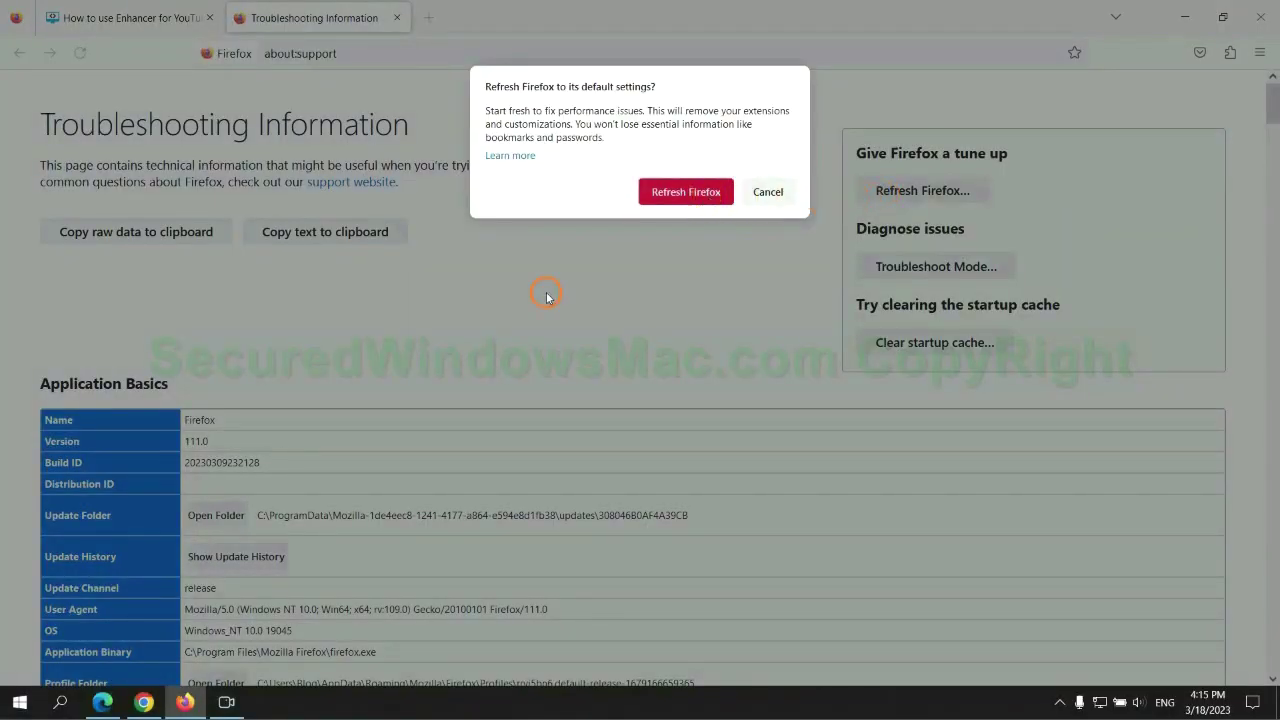
click(144, 701)
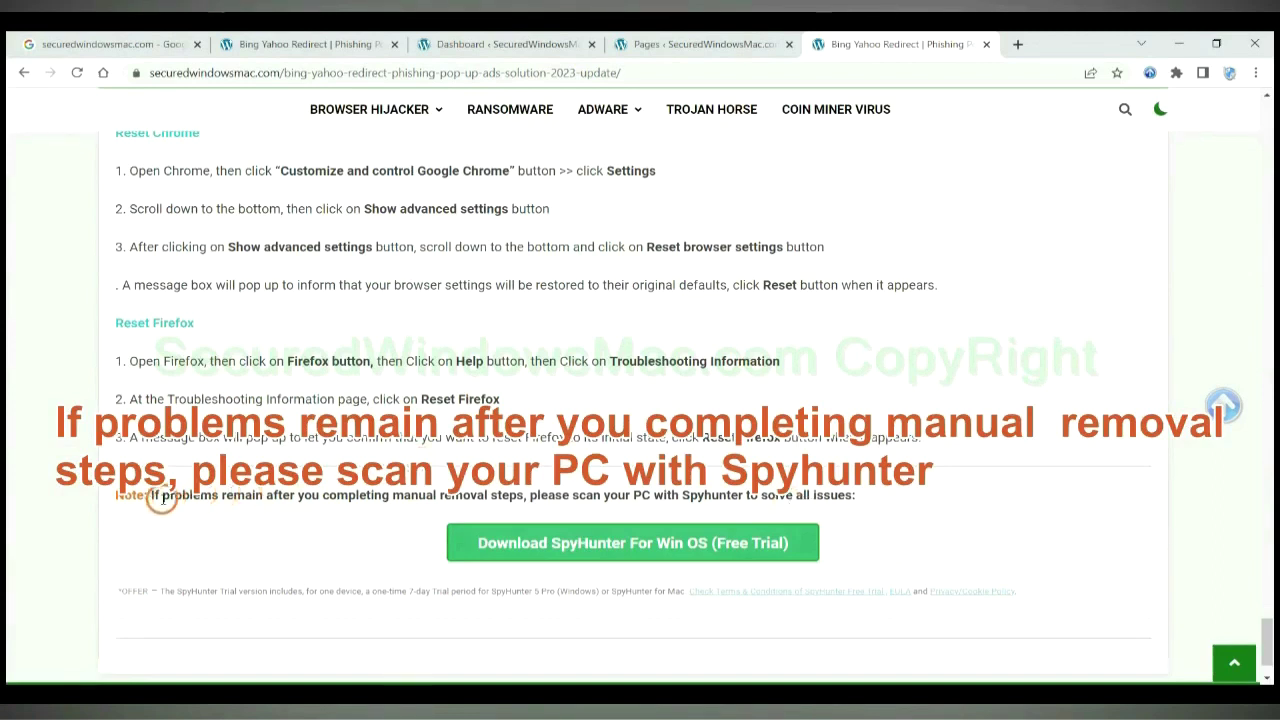
drag(151, 496, 275, 500)
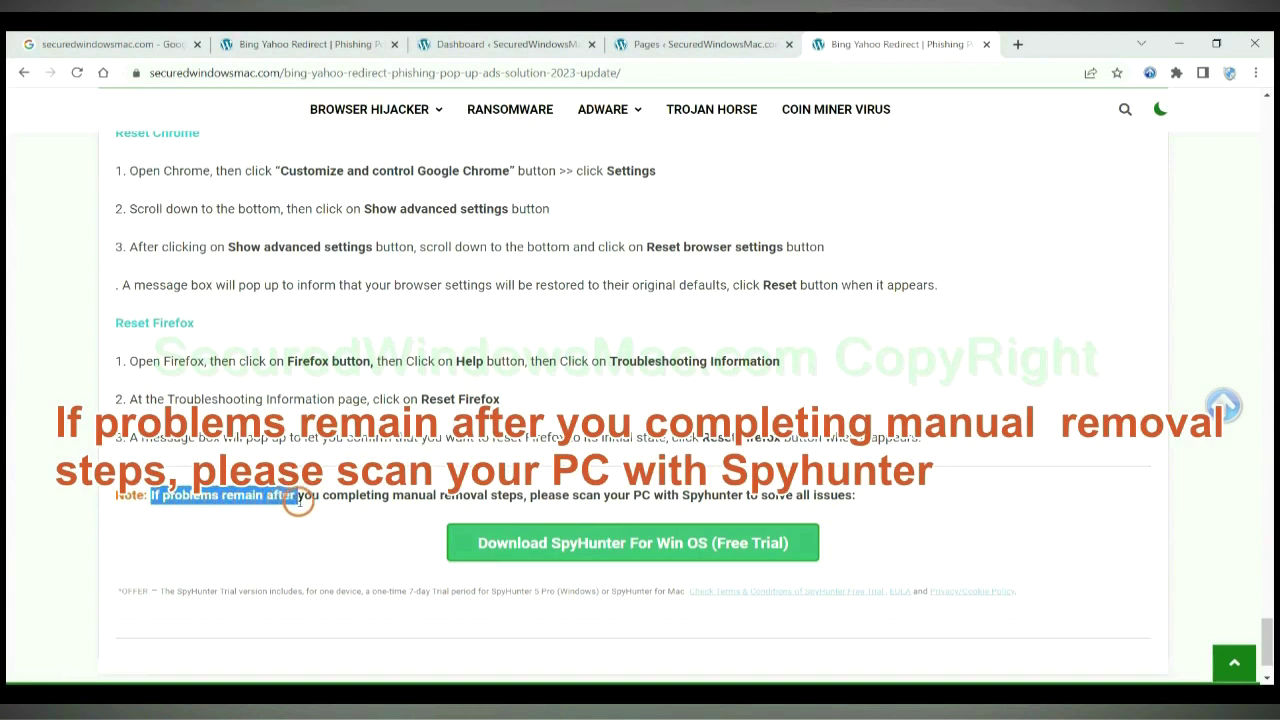